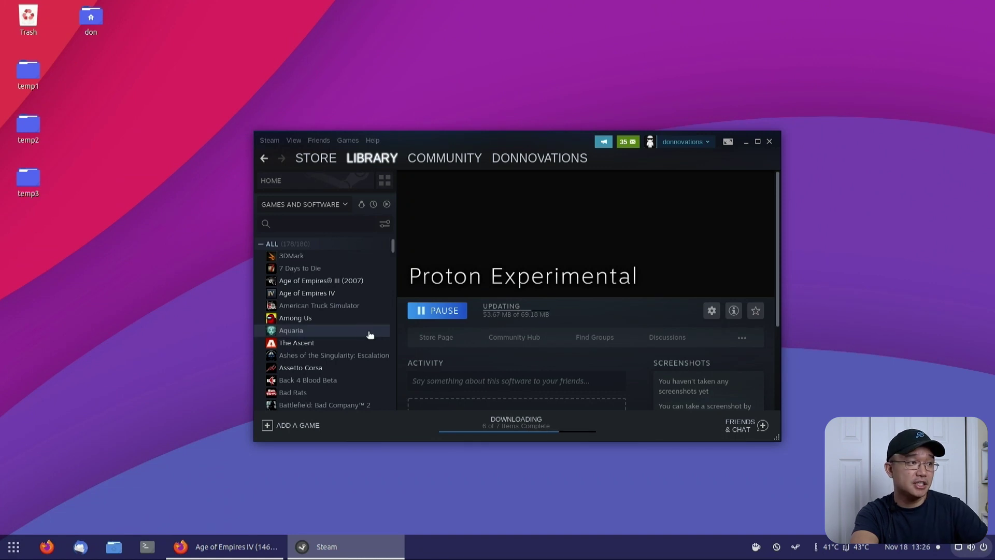
Step: Search the game library for "proton" and open the Proton Experimental tool's page
left_click(316, 220)
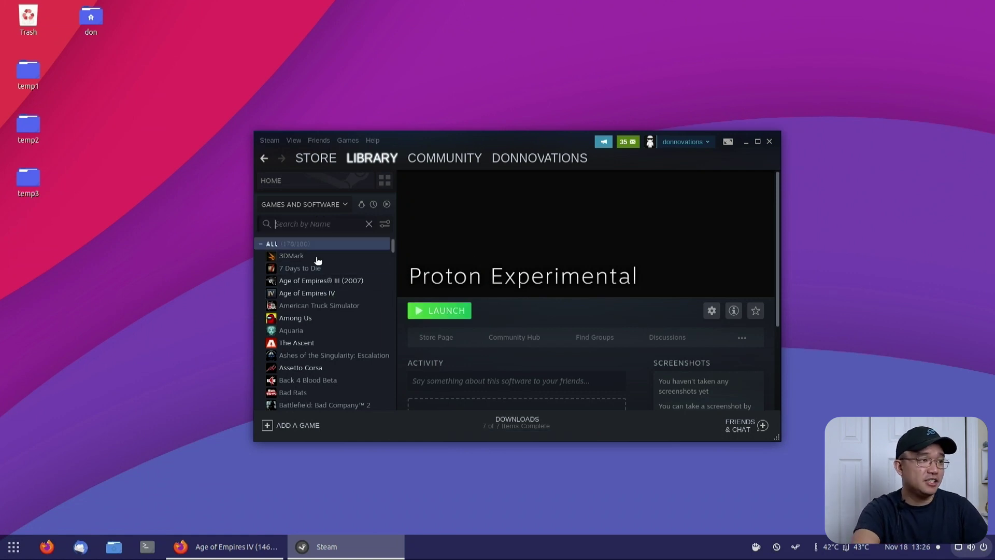
left_click(310, 293)
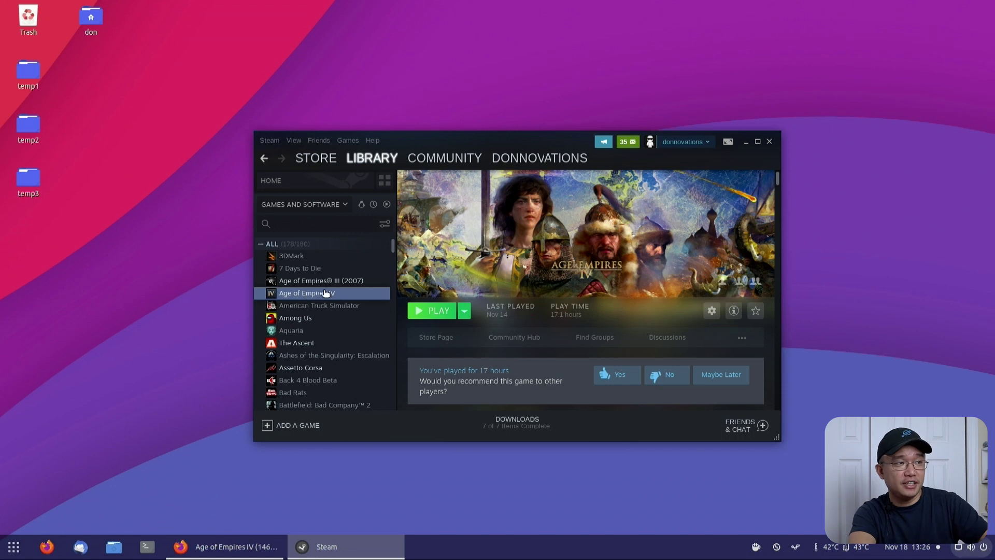
left_click(325, 224)
type("pro")
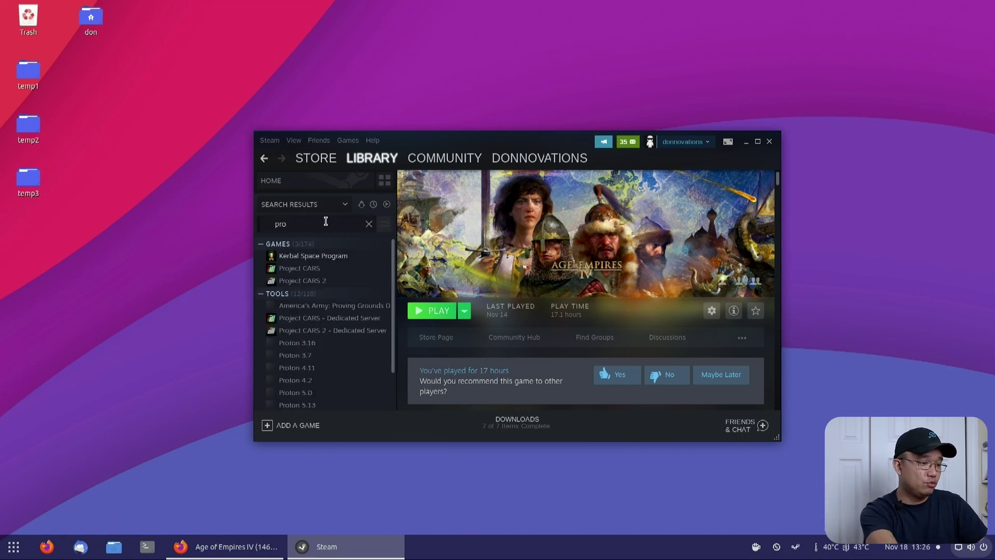
type("ton")
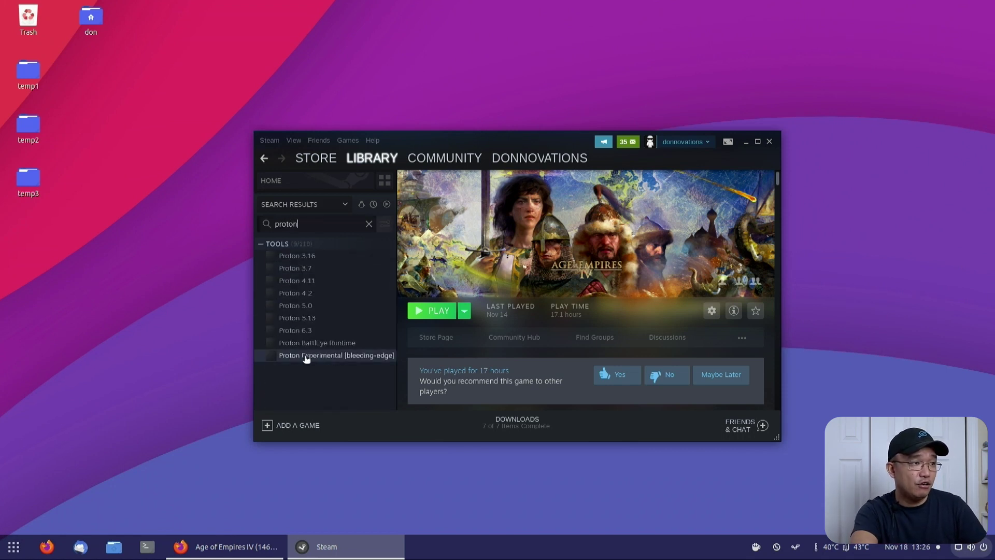
left_click(301, 356)
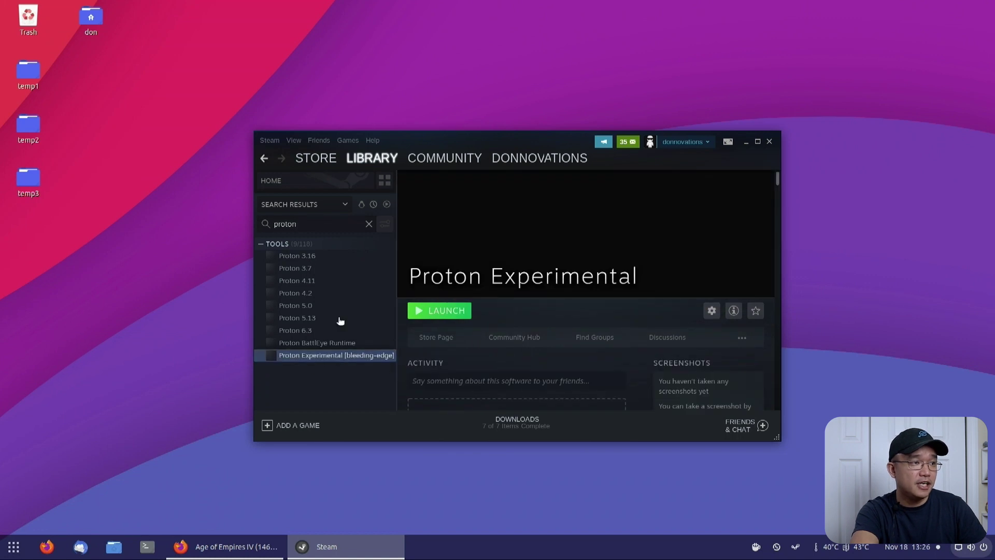
Step: Opt Proton Experimental into the bleeding-edge beta in its properties, and close the properties window
right_click(303, 358)
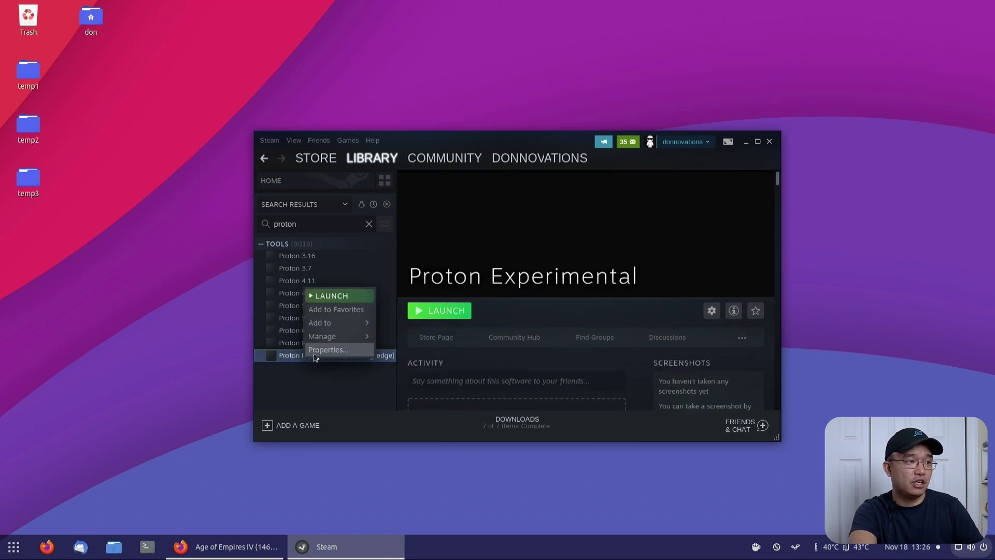
left_click(323, 355)
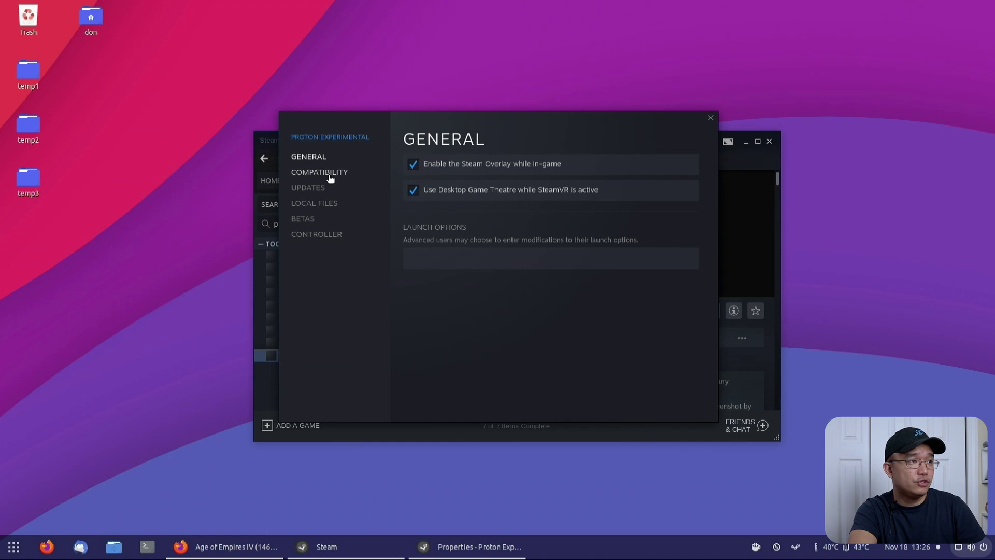
left_click(316, 221)
left_click(674, 176)
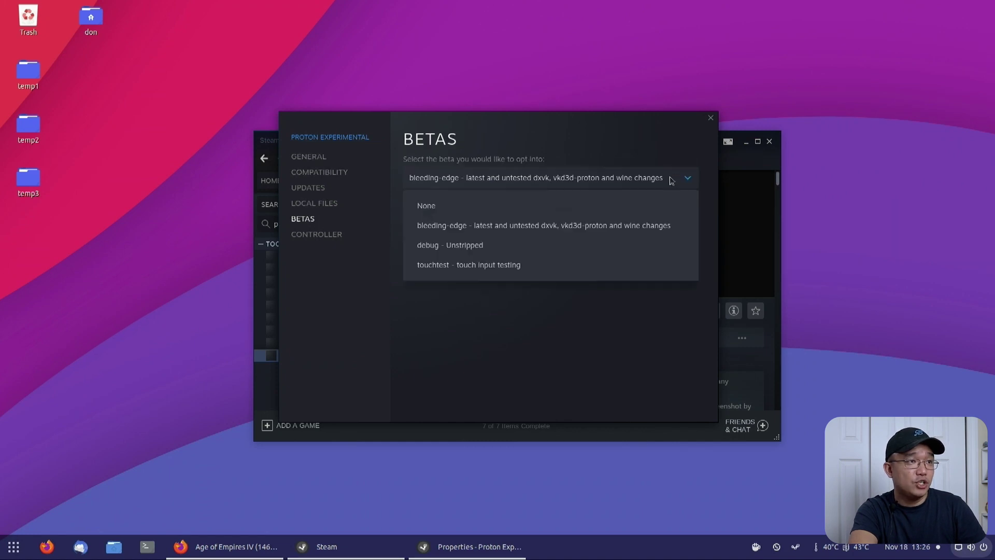
left_click(472, 228)
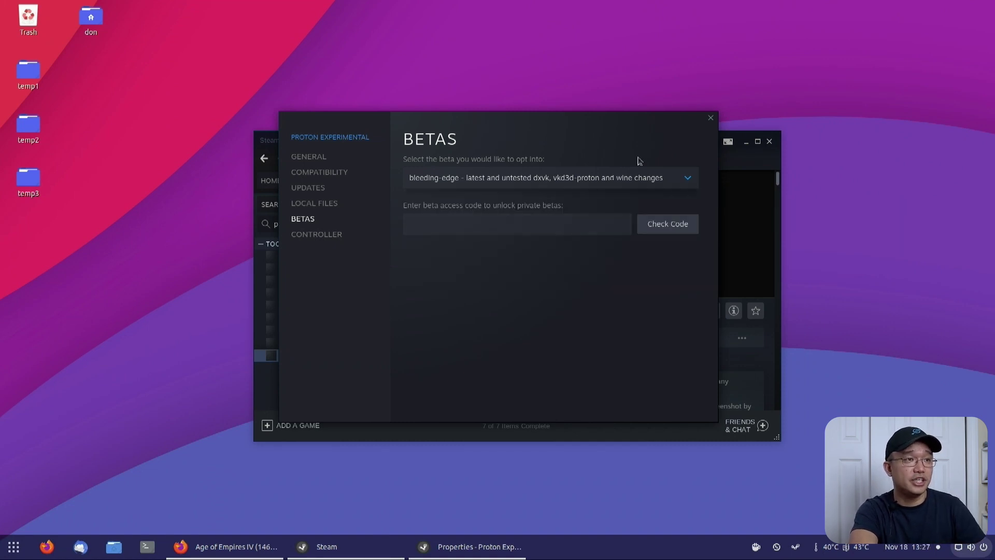
left_click(710, 119)
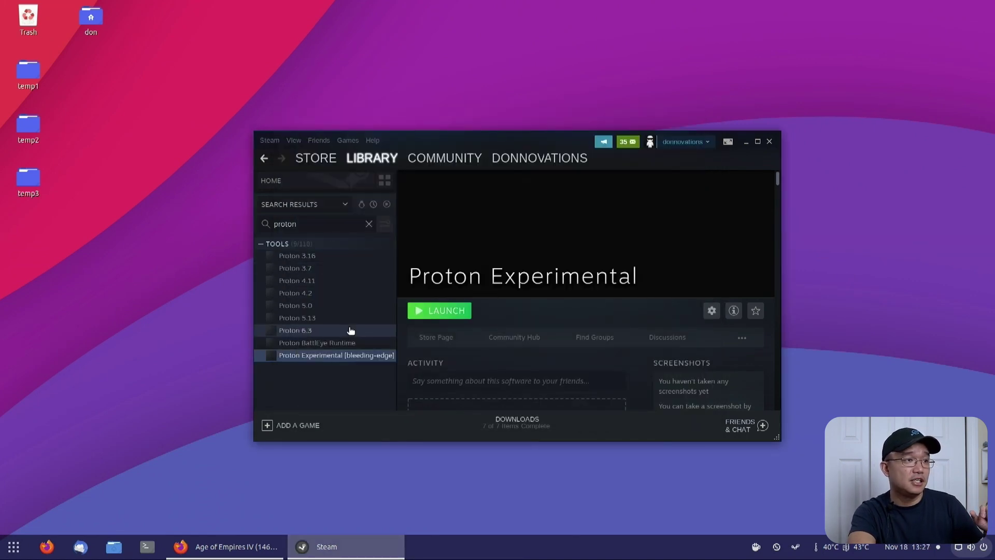
Step: Search the library for "age of" and open the Age of Empires IV page
left_click_drag(319, 224, 222, 220)
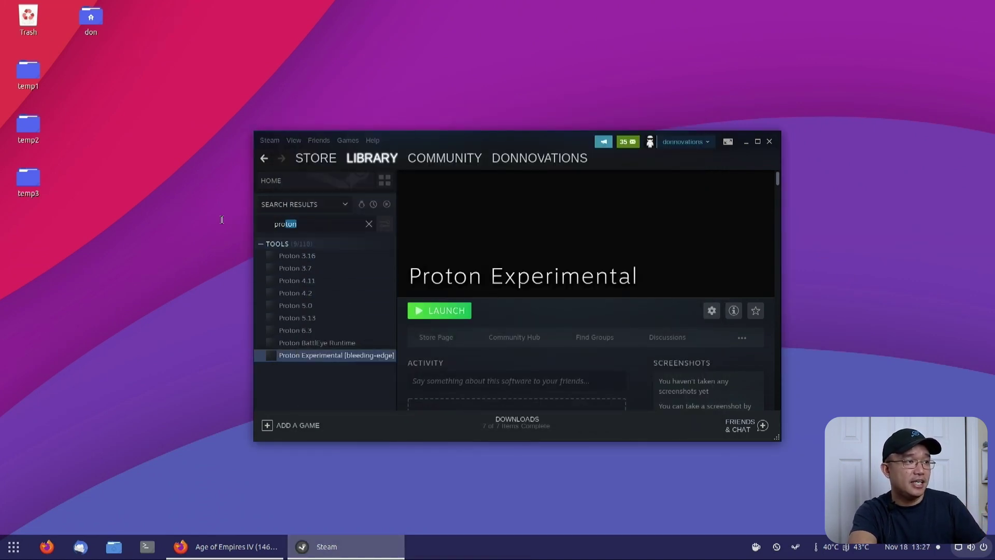
type("age of")
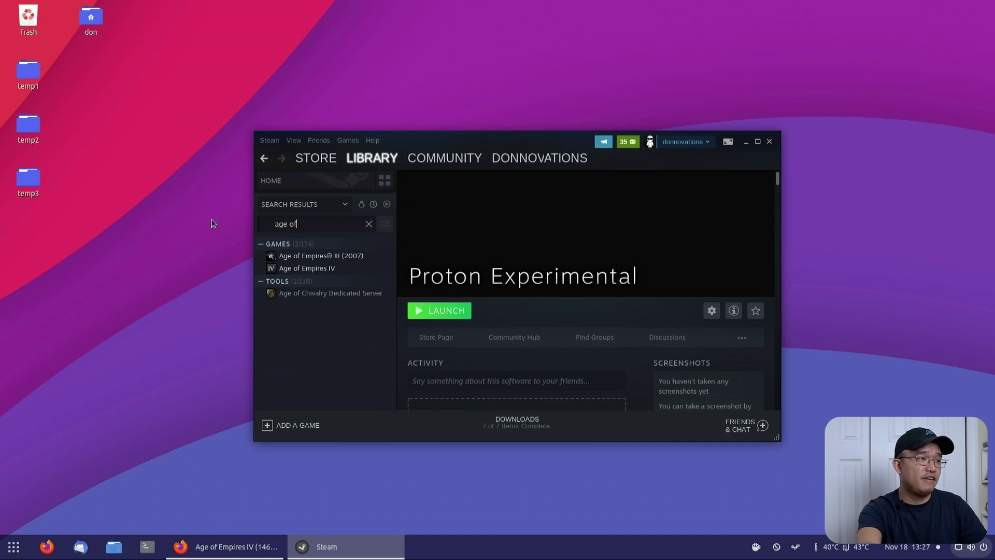
left_click(284, 268)
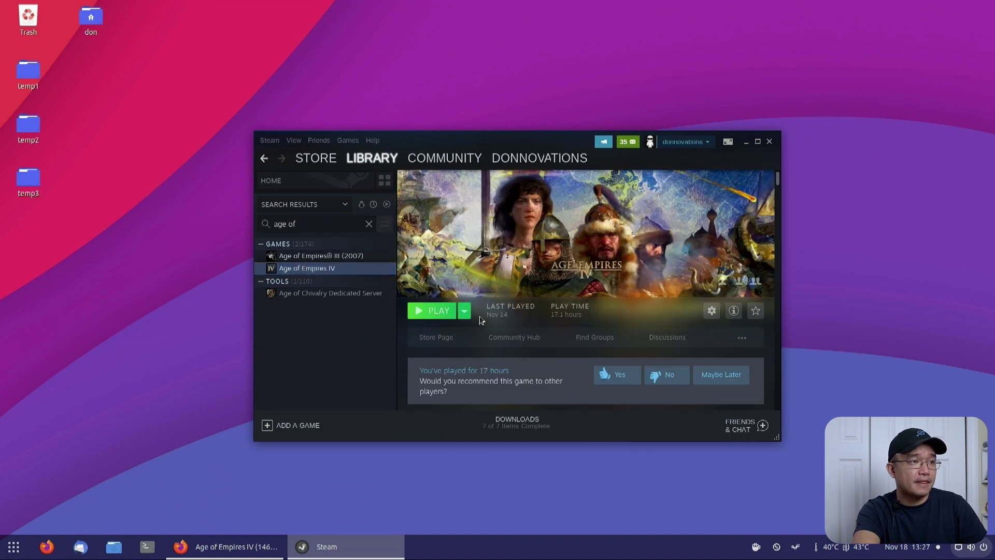
Step: Force Age of Empires IV to use Proton Experimental as its Steam Play compatibility tool, and close its properties
right_click(310, 271)
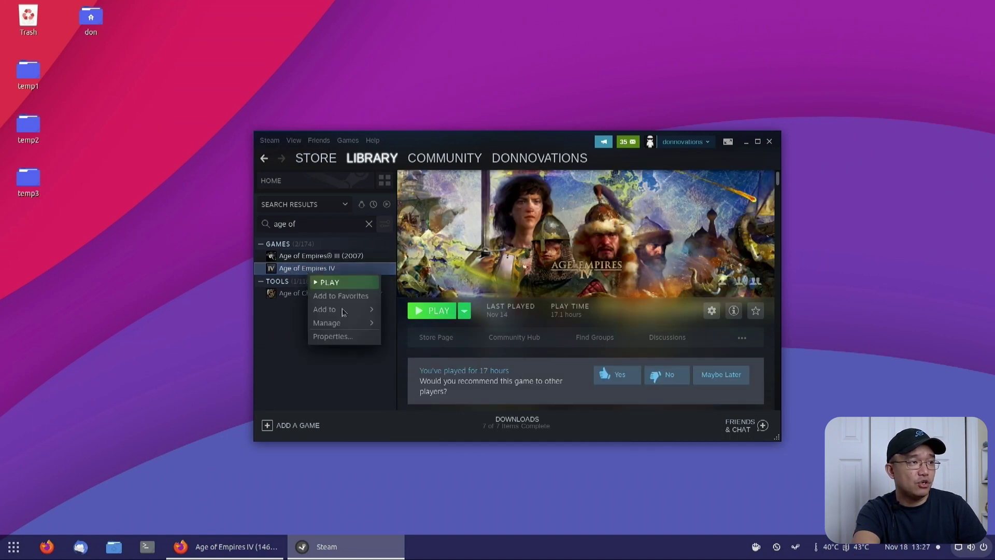
left_click(336, 338)
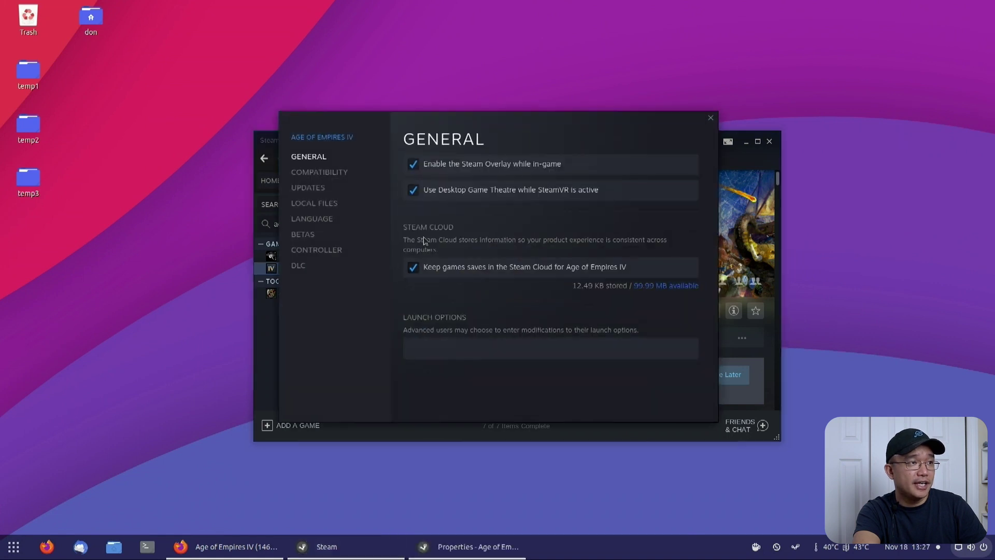
left_click(329, 173)
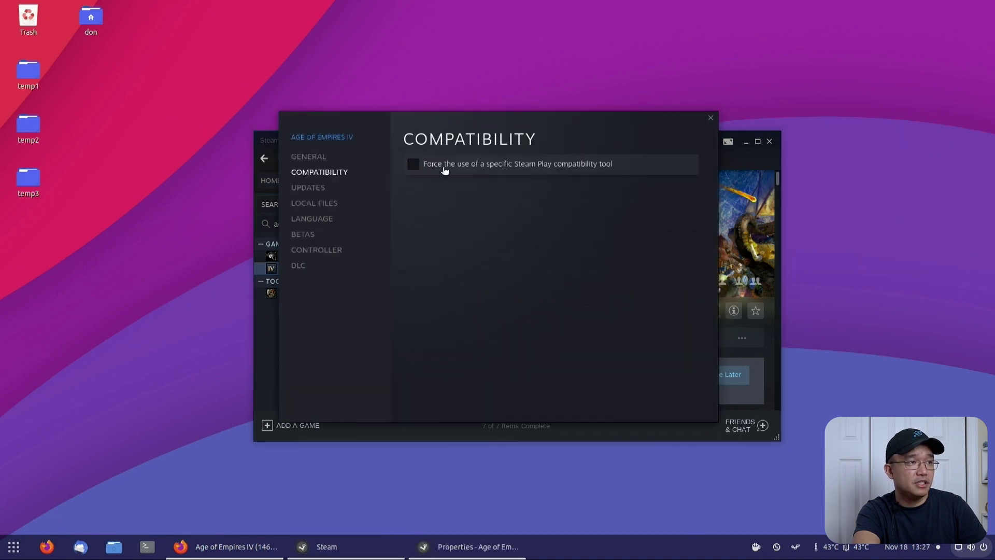
left_click(440, 168)
left_click(515, 191)
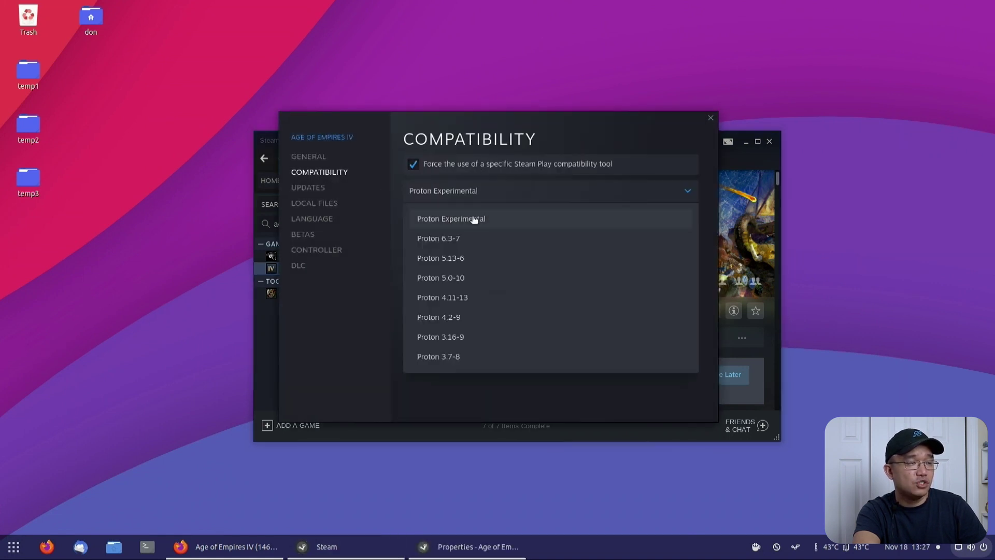
left_click(474, 219)
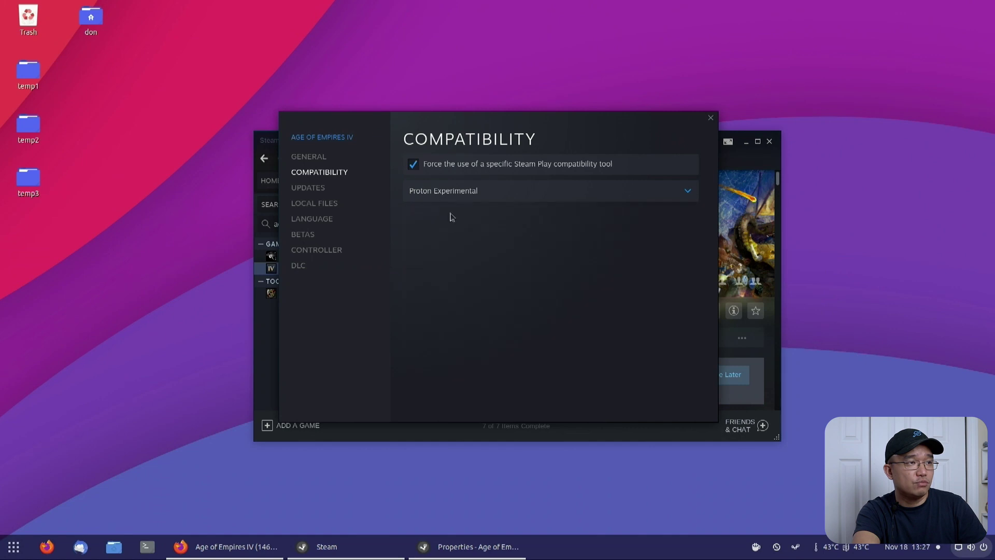
left_click(710, 117)
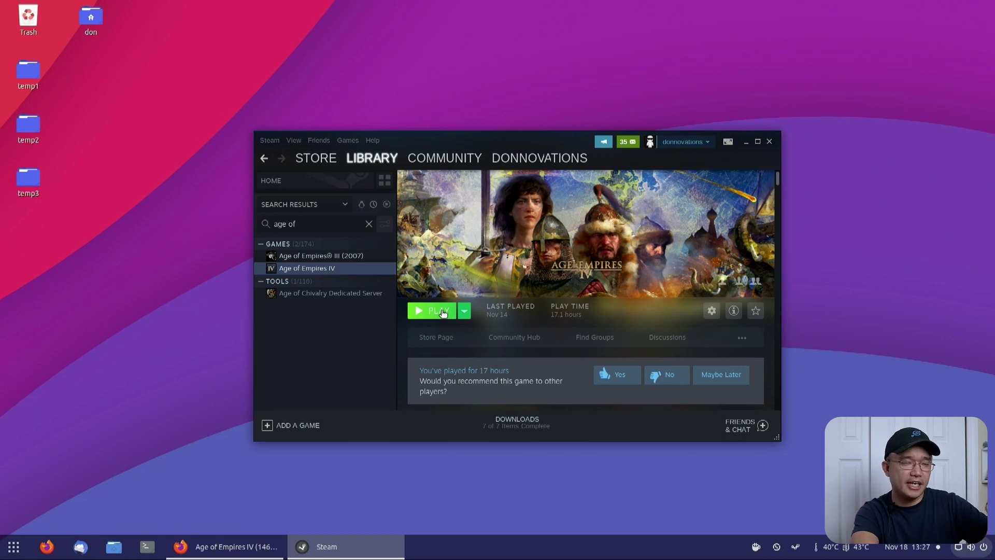
Step: Launch Age of Empires IV and start a single-player skirmish using the Solo Battle vs A.I. preset
left_click(442, 311)
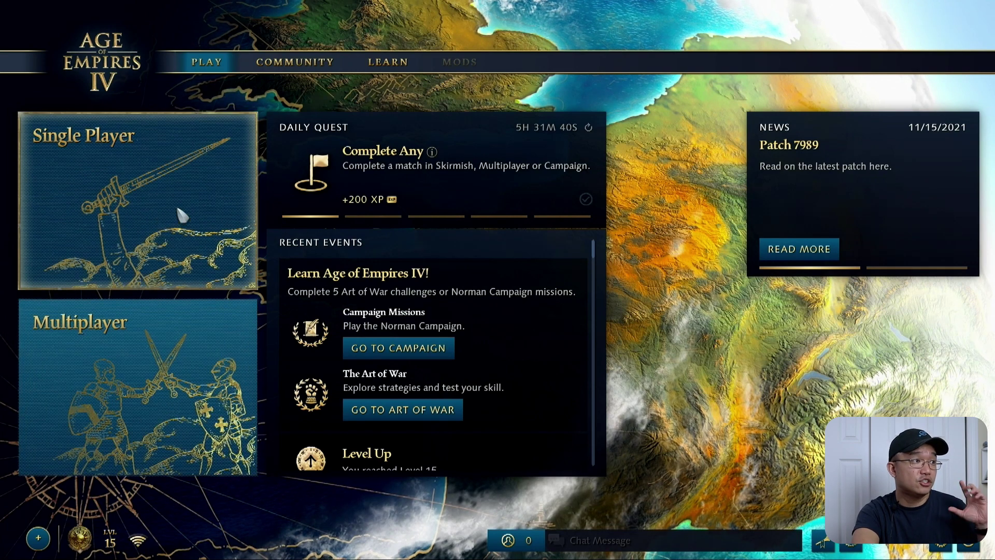
left_click(149, 229)
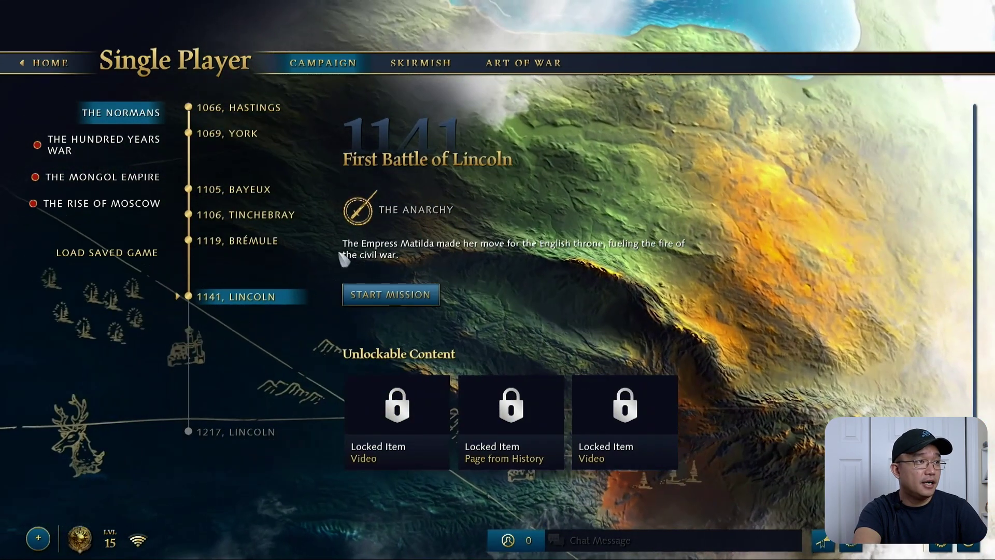
left_click(422, 64)
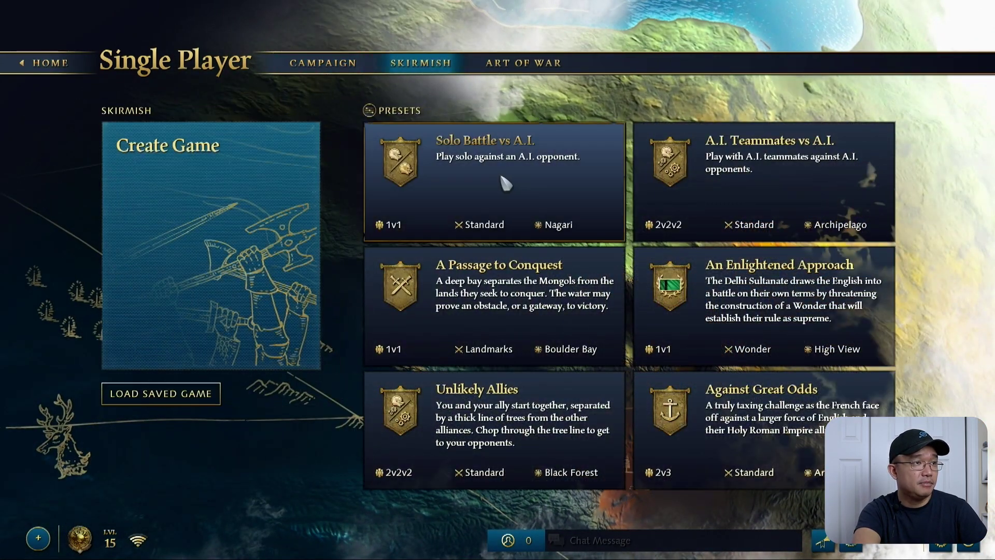
left_click(513, 170)
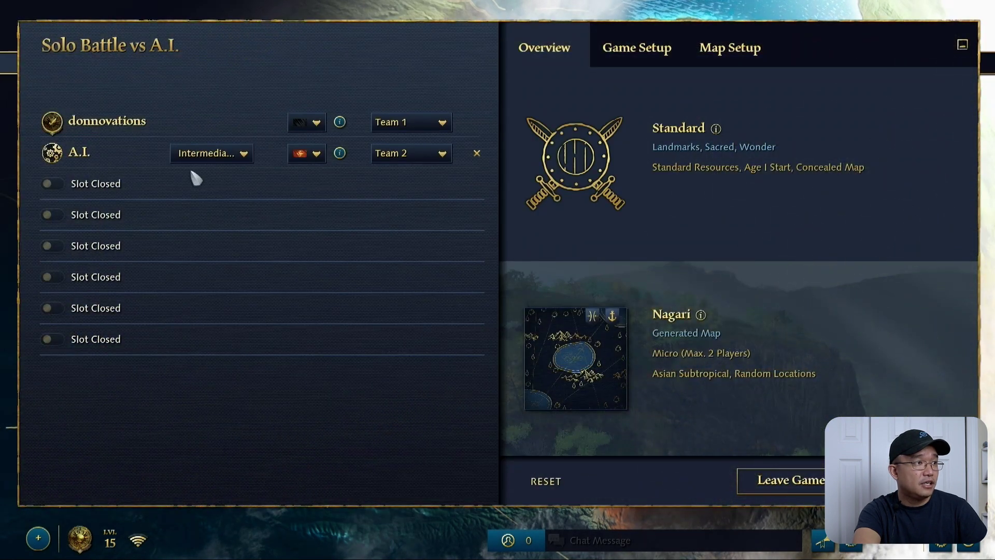
left_click(904, 480)
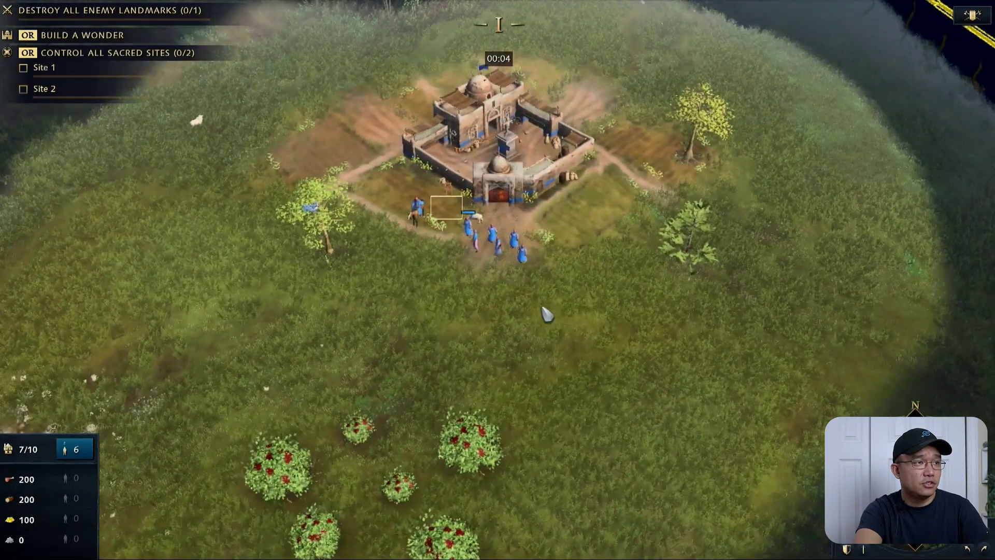
Step: Send the starting group of villagers to the nearest berry bush and queue two villagers at the Town Center
left_click_drag(430, 196, 542, 307)
right_click(463, 456)
left_click(517, 148)
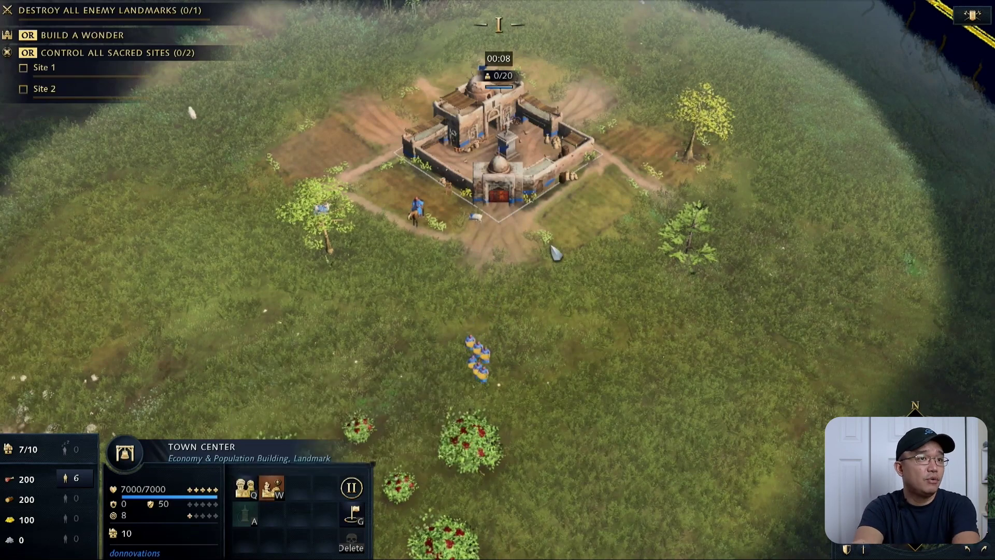
scroll(550, 247, "up", 3)
scroll(528, 243, "down", 3)
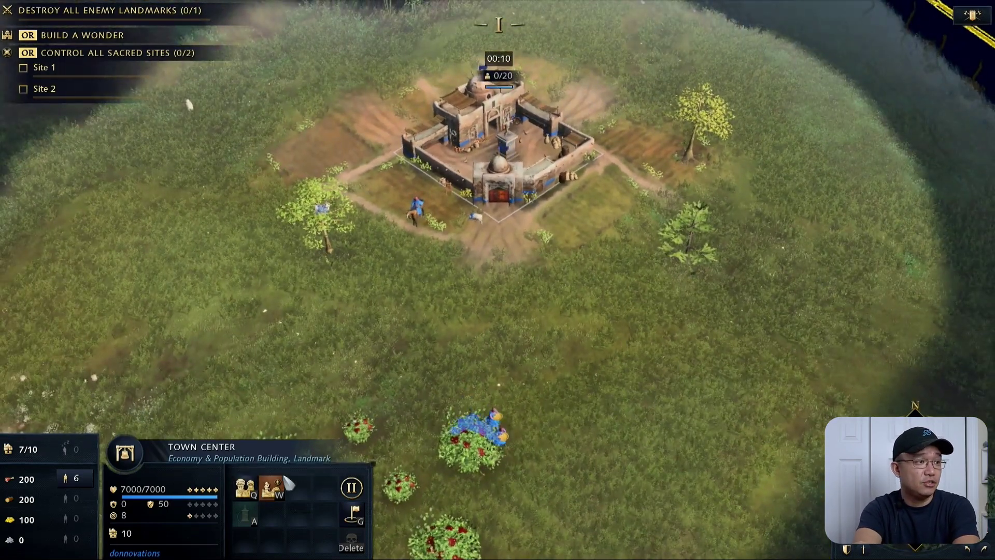
key("q")
key("q")
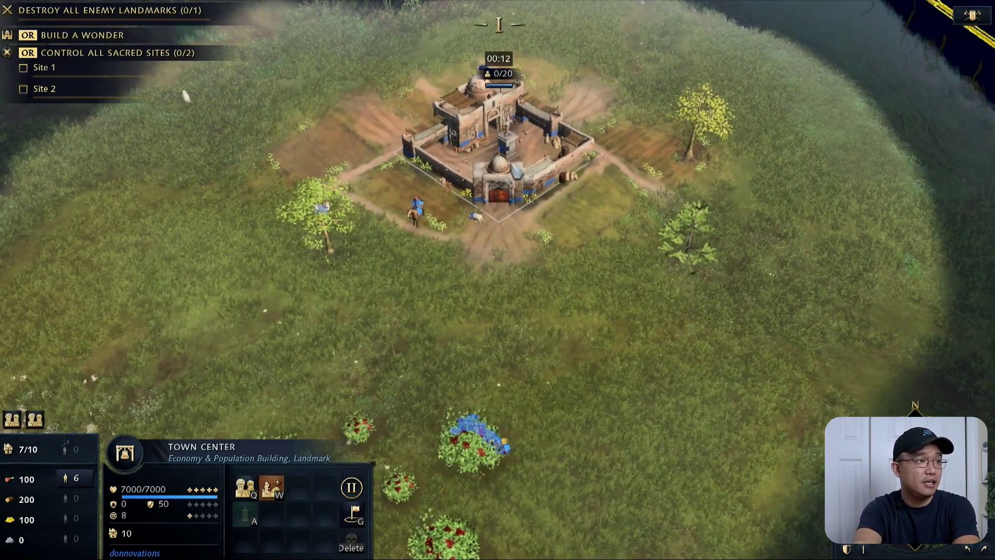
Step: Select the Scout beside the Town Center and send it out to explore the terrain around the base
left_click_drag(383, 176, 480, 283)
right_click(208, 206)
right_click(86, 249)
right_click(736, 288)
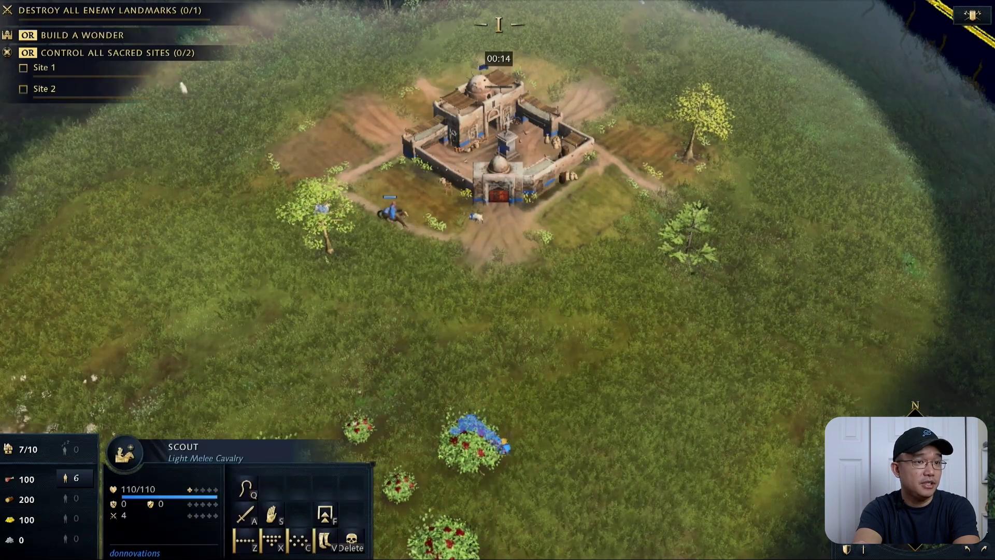
key("Up")
mouse_move(2, 233)
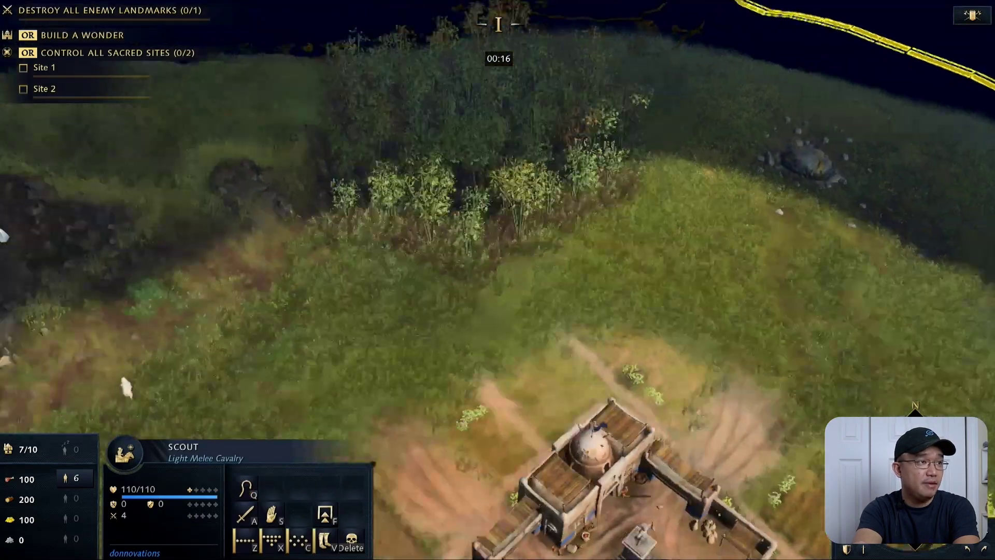
Step: Take three villagers off the berry bush and send them to chop the trees at the forest edge southeast of it
key("Down")
key("Right")
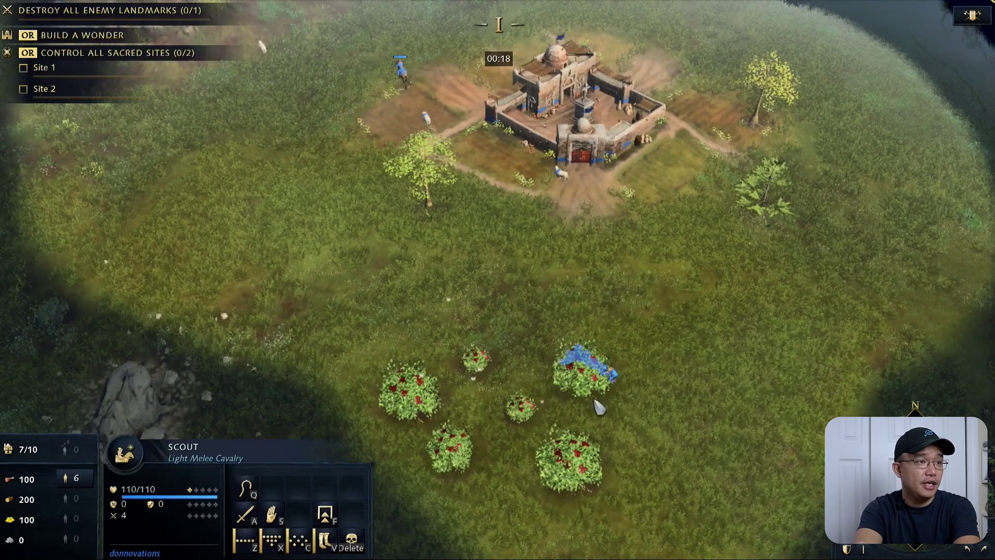
left_click_drag(643, 394, 586, 347)
right_click(684, 278)
key("Down")
right_click(813, 224)
right_click(827, 272)
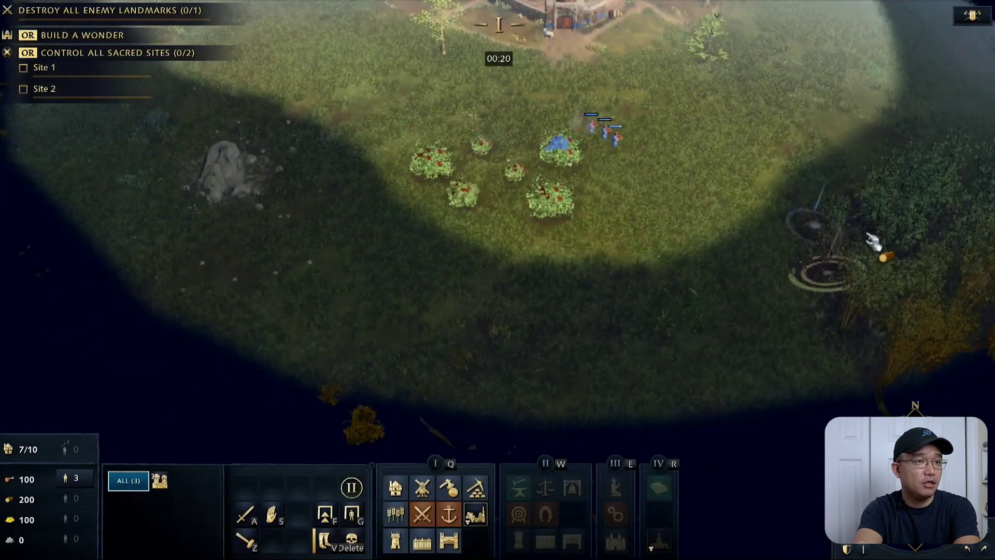
Step: Have one of the wood-gathering villagers build a lumber camp at the edge of the forest
left_click(680, 168)
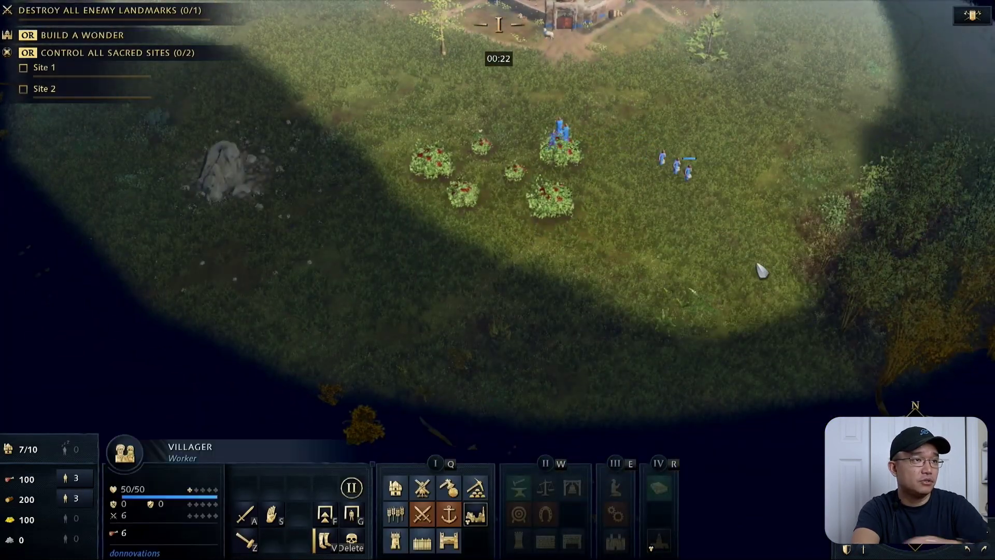
key("q")
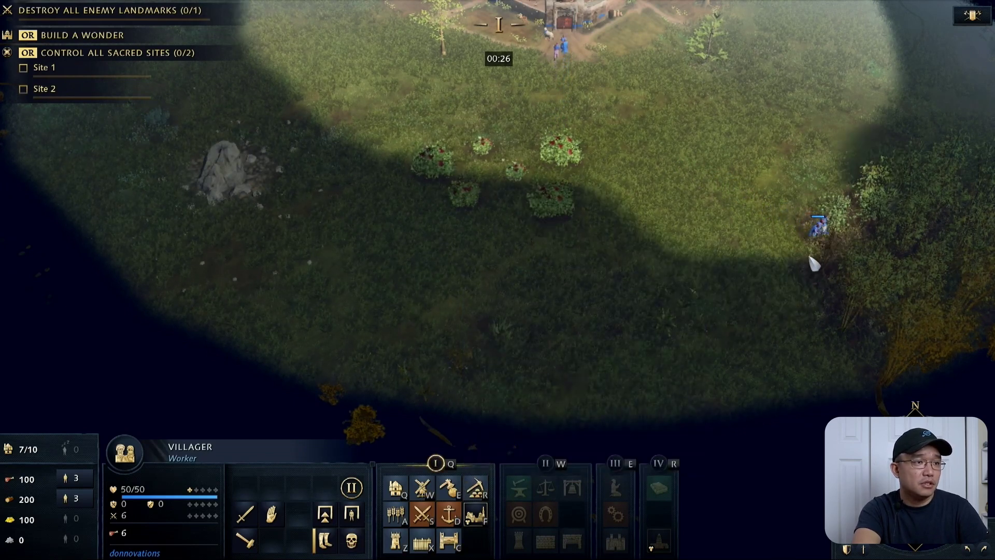
key("e")
left_click(822, 262)
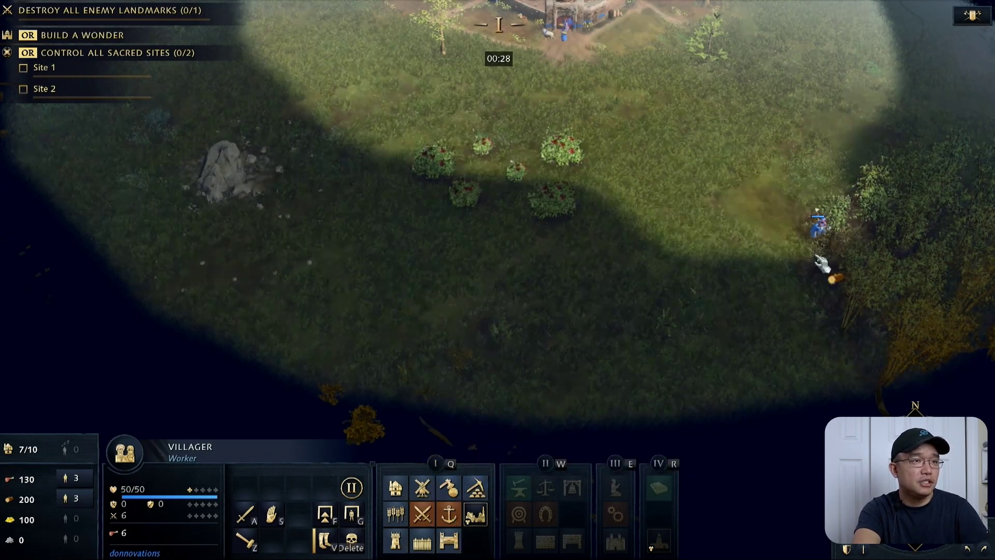
Step: Set the Town Center's rally point on the nearest berry bush and send the newly trained villager to gather there
key("h")
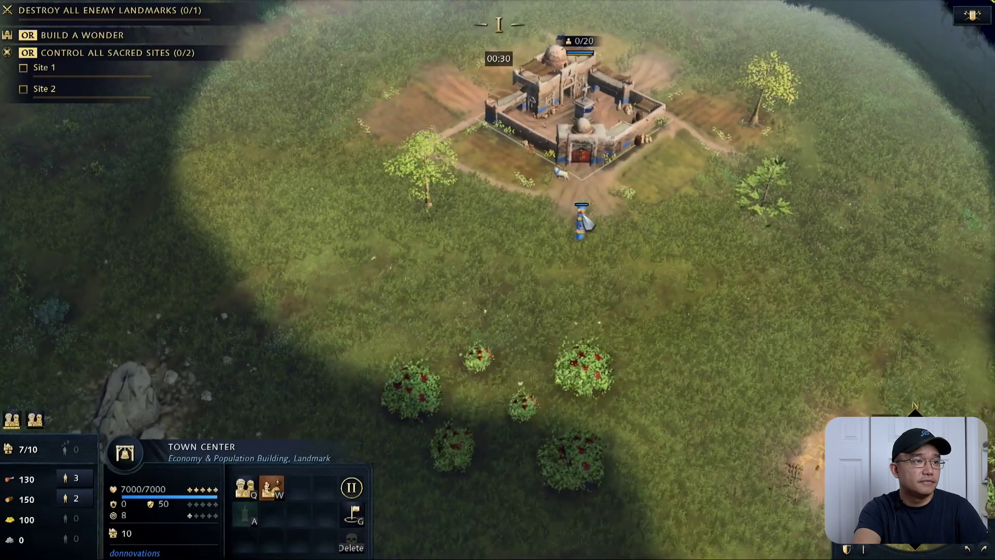
left_click_drag(559, 233, 596, 363)
key("h")
right_click(579, 365)
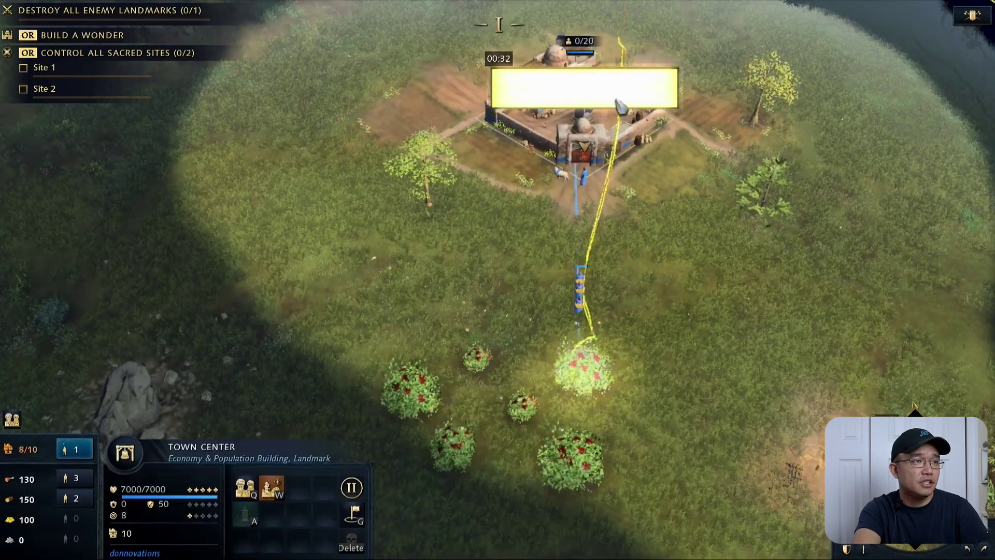
left_click(586, 185)
right_click(589, 381)
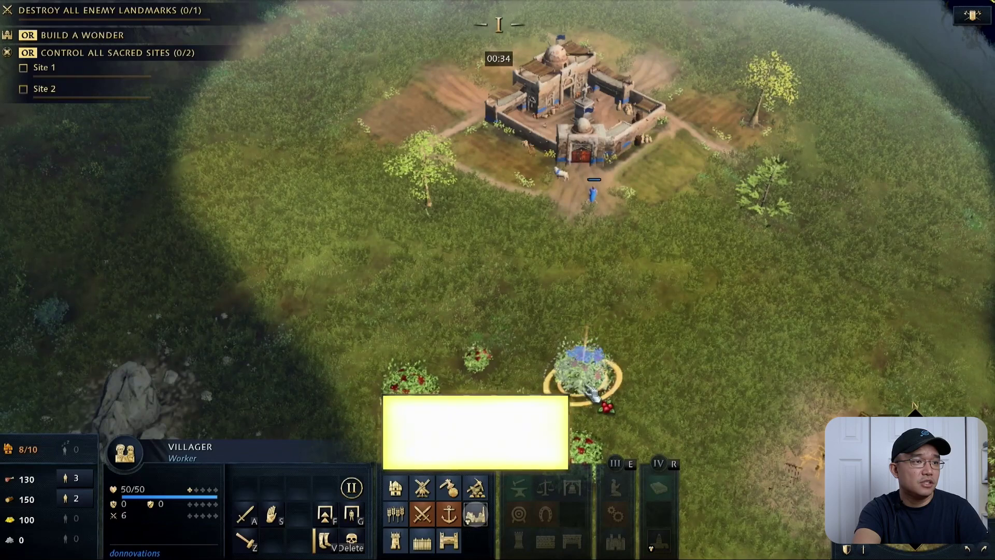
Step: Queue two more villagers at the Town Center
left_click(596, 148)
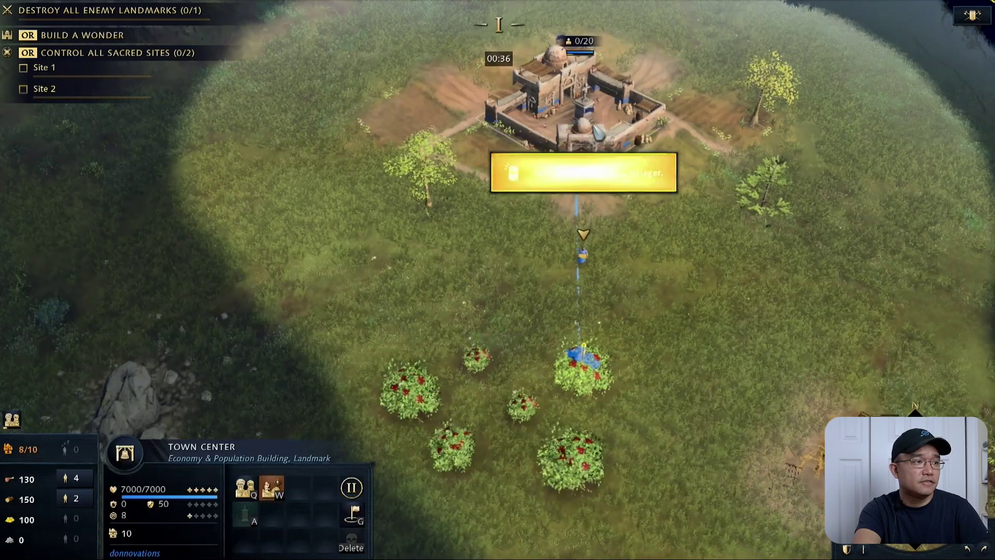
key("q")
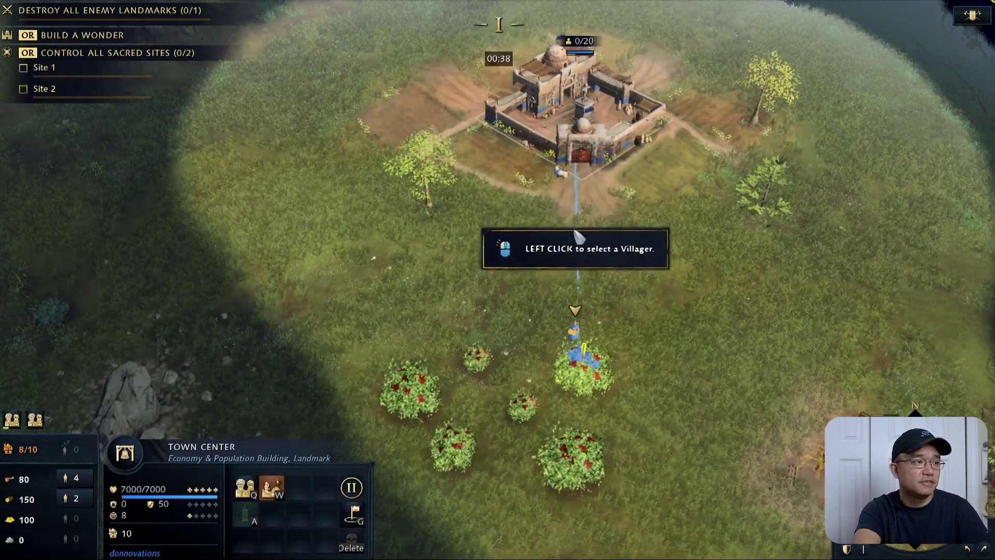
key("q")
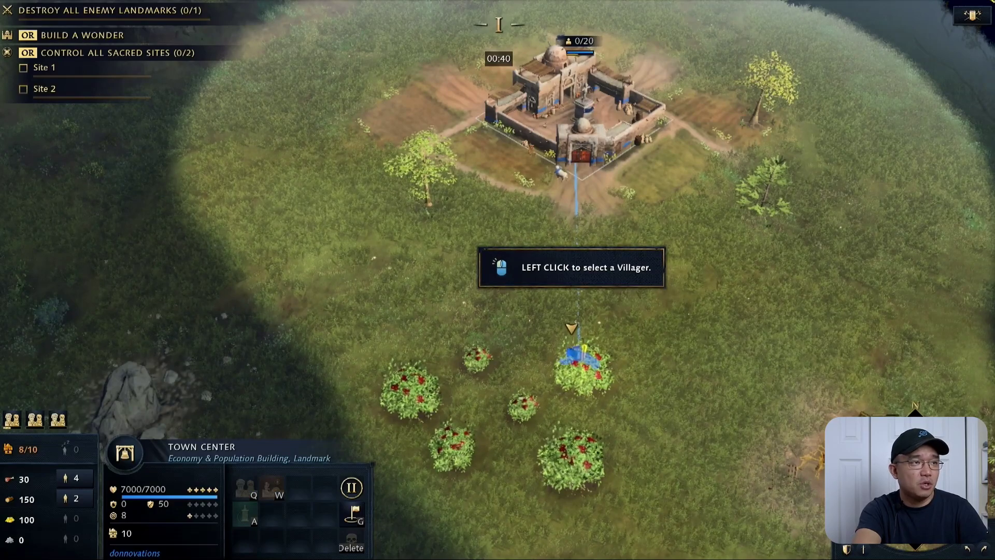
left_click_drag(793, 36, 373, 549)
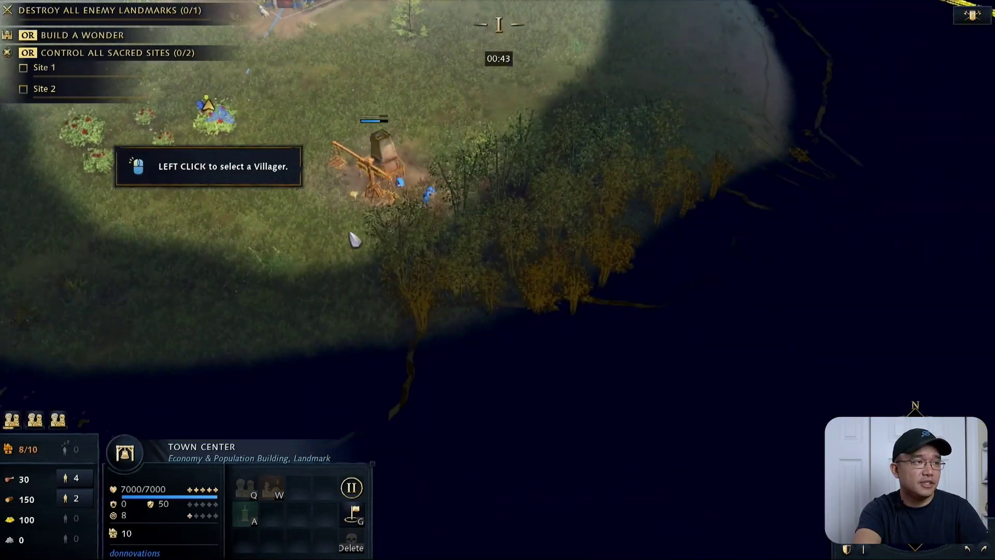
left_click_drag(361, 157, 478, 268)
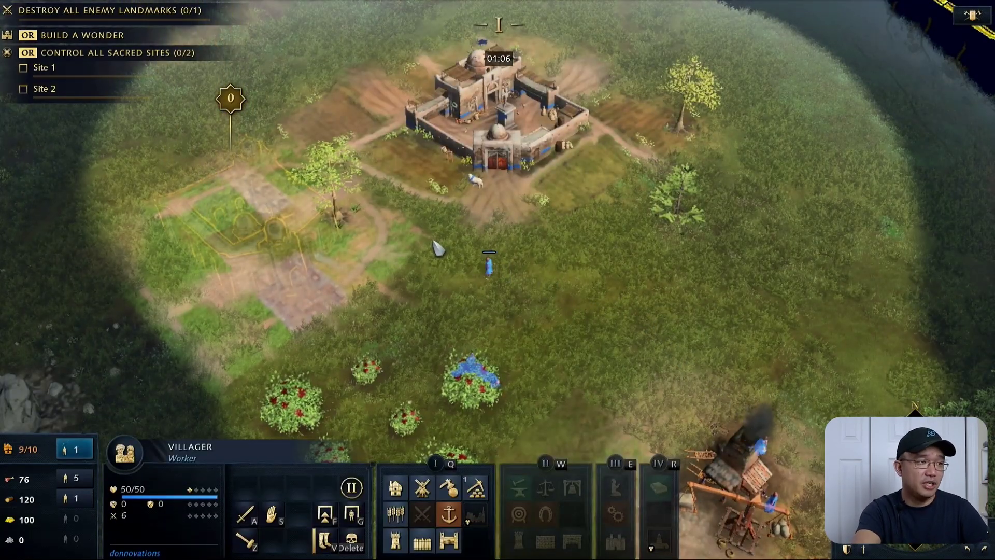
Step: Quit the skirmish match and return to the game's home screen
key("Escape")
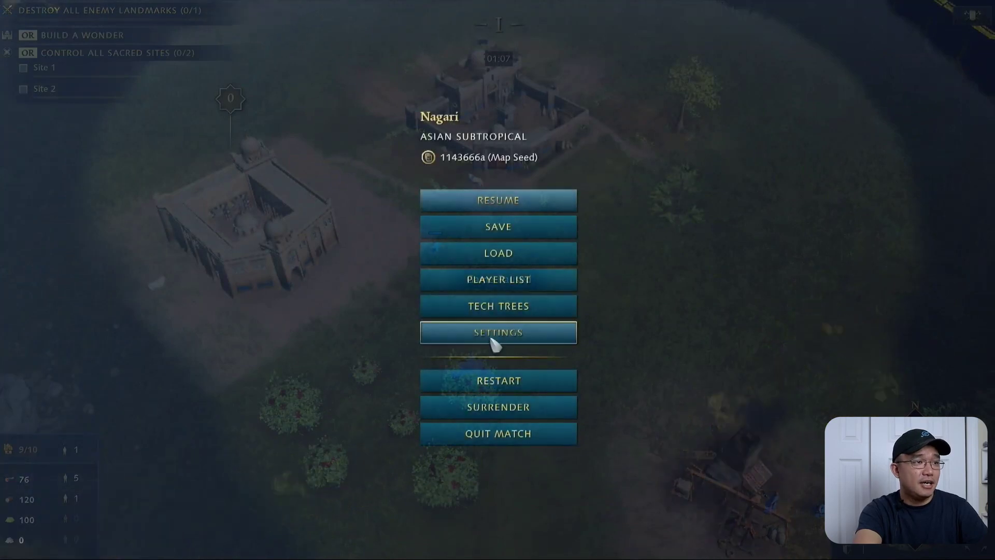
left_click(548, 434)
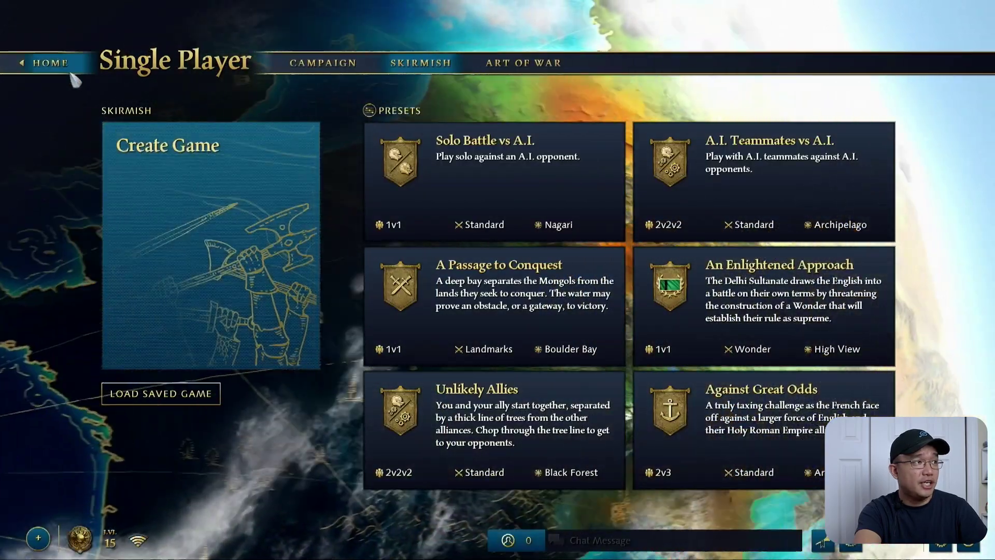
left_click(68, 66)
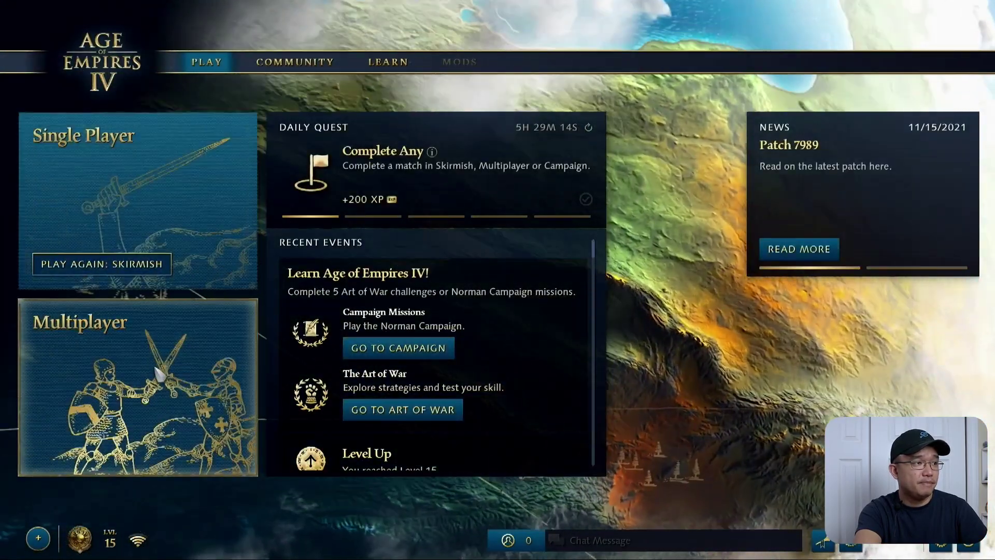
Step: Try a multiplayer quick match search, cancel it at the training prompt, and view the list of custom games
left_click(130, 383)
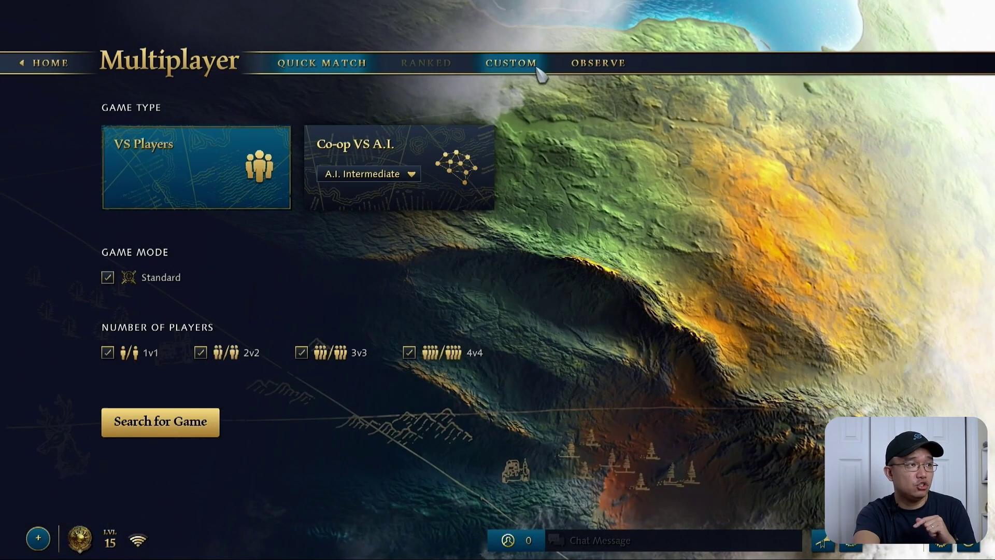
left_click(190, 426)
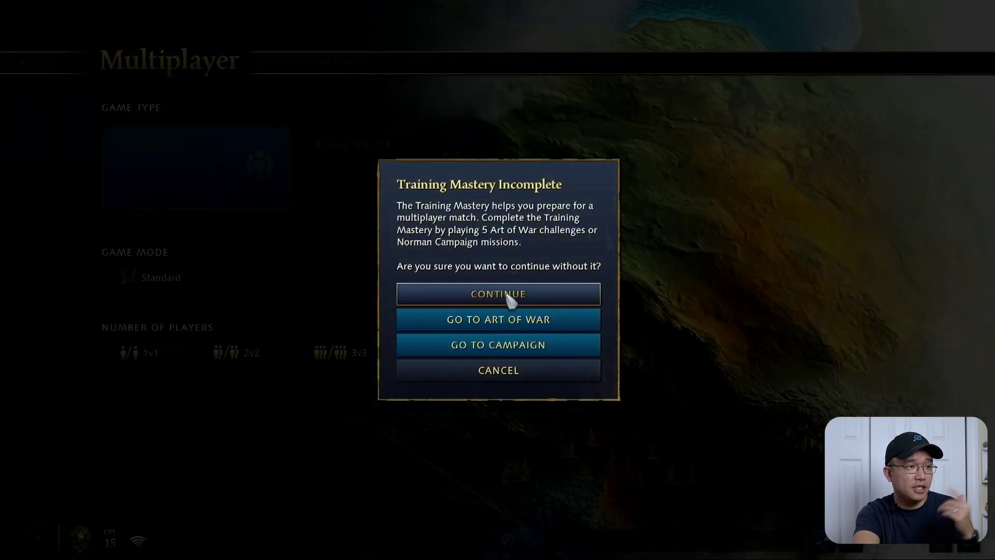
left_click(500, 372)
left_click(509, 64)
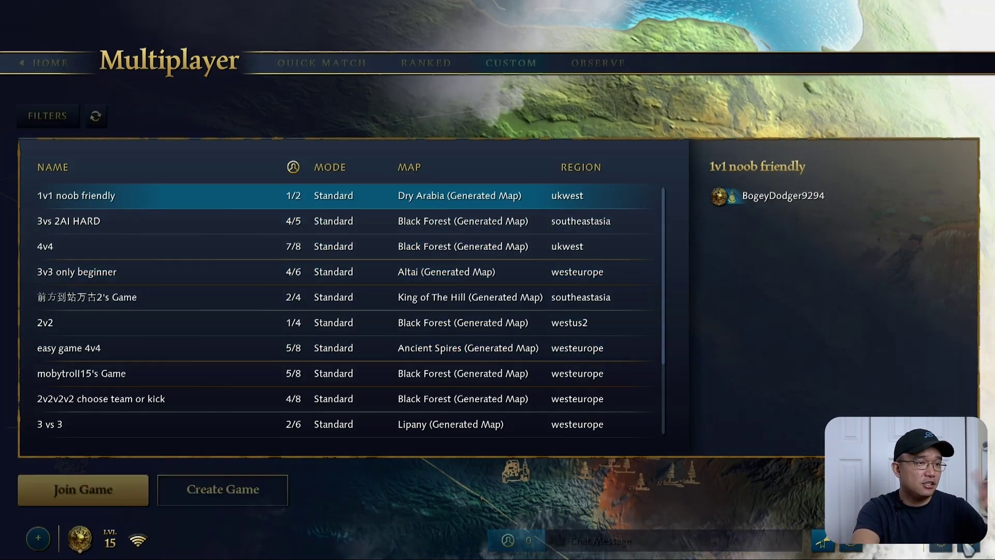
Step: Exit Age of Empires IV to the desktop and switch to Firefox with the Proton issue #5258 page
key("alt+F4")
left_click(467, 305)
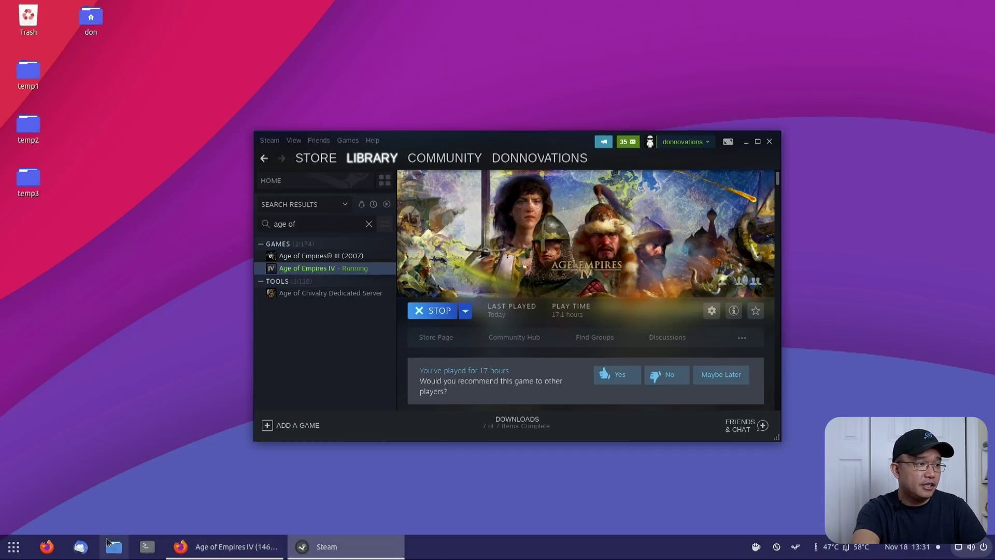
left_click(228, 547)
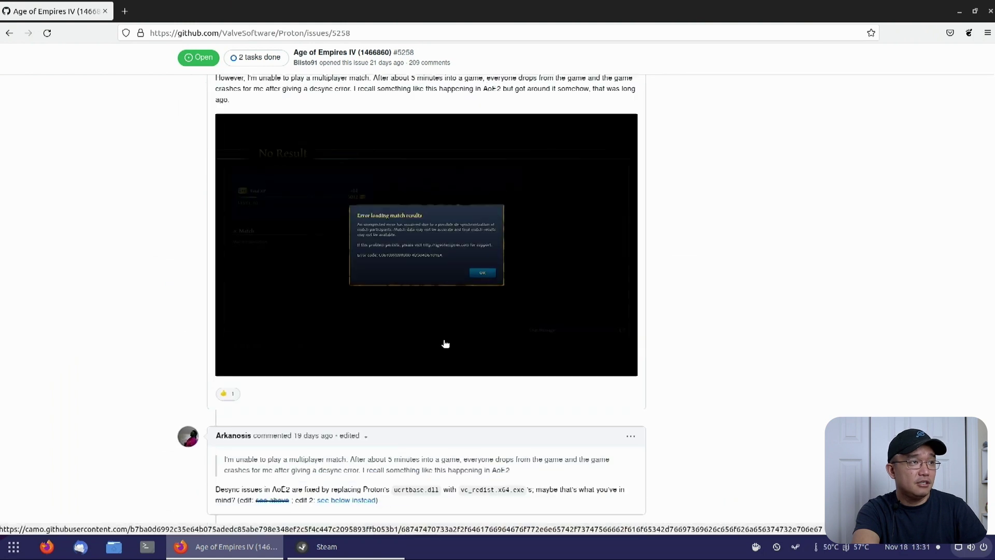
Step: Examine the issue comments about fixing multiplayer desync with ucrtbase.dll from vc_redist.x64.exe and the missing-units patch
scroll(444, 344, "up", 8)
scroll(444, 343, "down", 6)
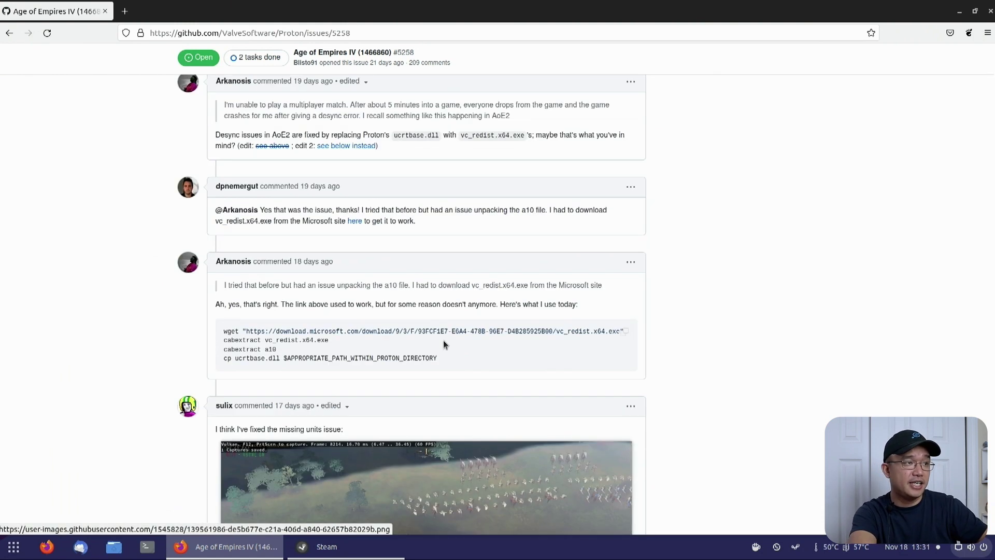
scroll(478, 343, "down", 3)
scroll(456, 254, "up", 1)
left_click_drag(437, 240, 219, 212)
left_click(520, 247)
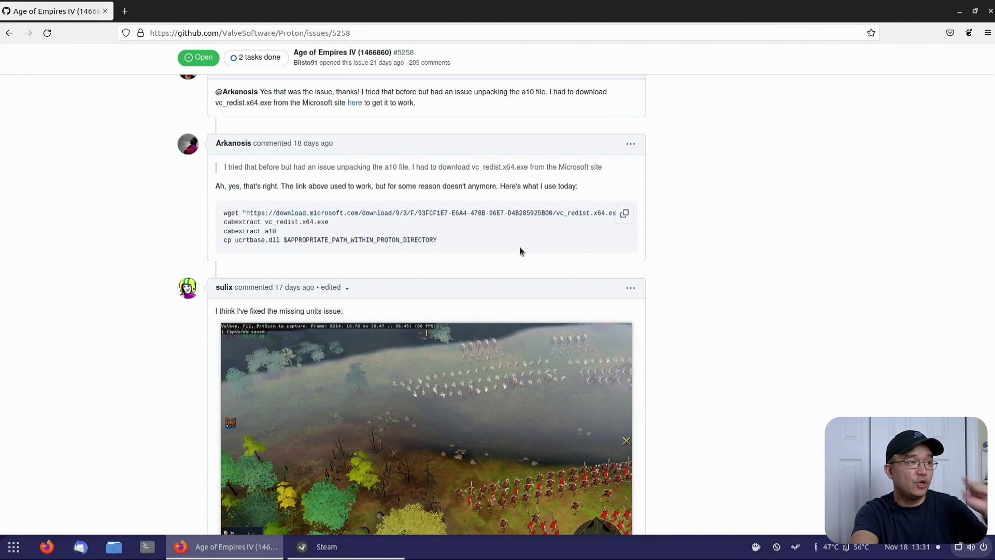
scroll(481, 237, "down", 6)
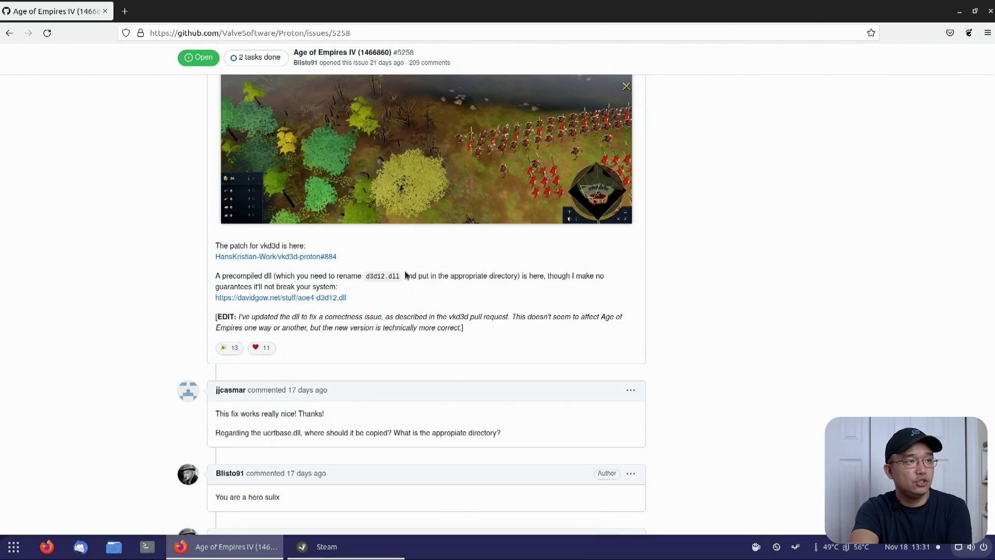
scroll(420, 270, "up", 4)
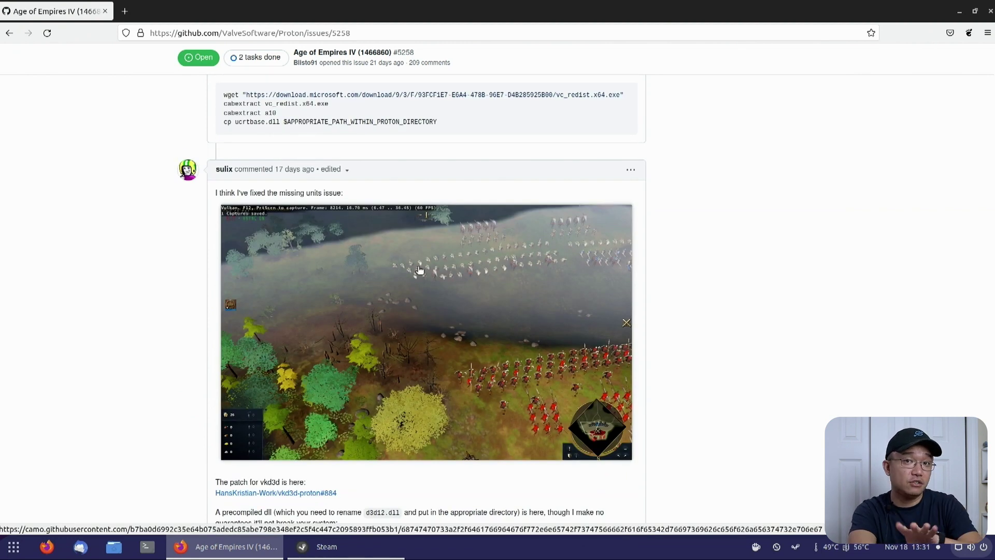
scroll(478, 280, "down", 4)
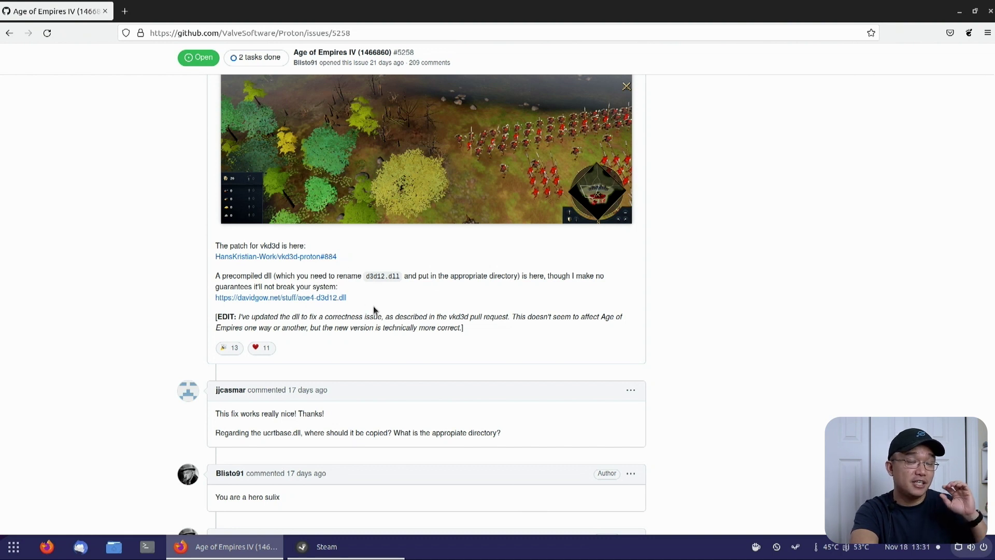
scroll(391, 301, "up", 5)
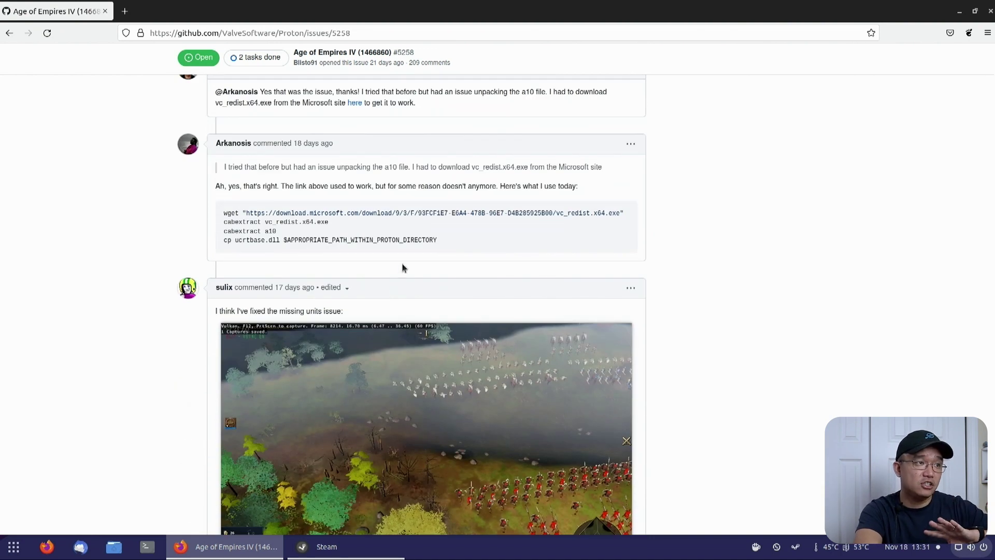
mouse_move(452, 243)
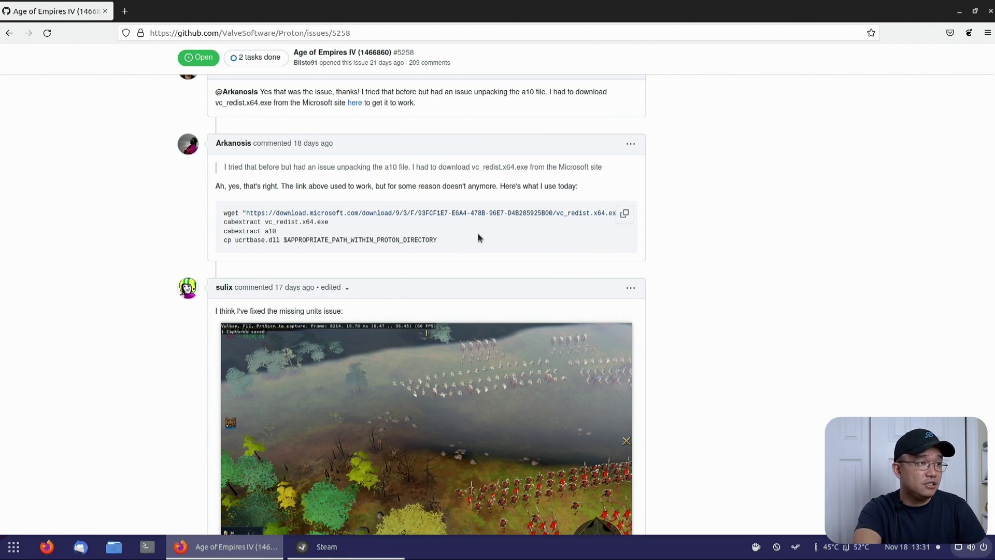
left_click_drag(479, 240, 214, 217)
left_click(433, 228)
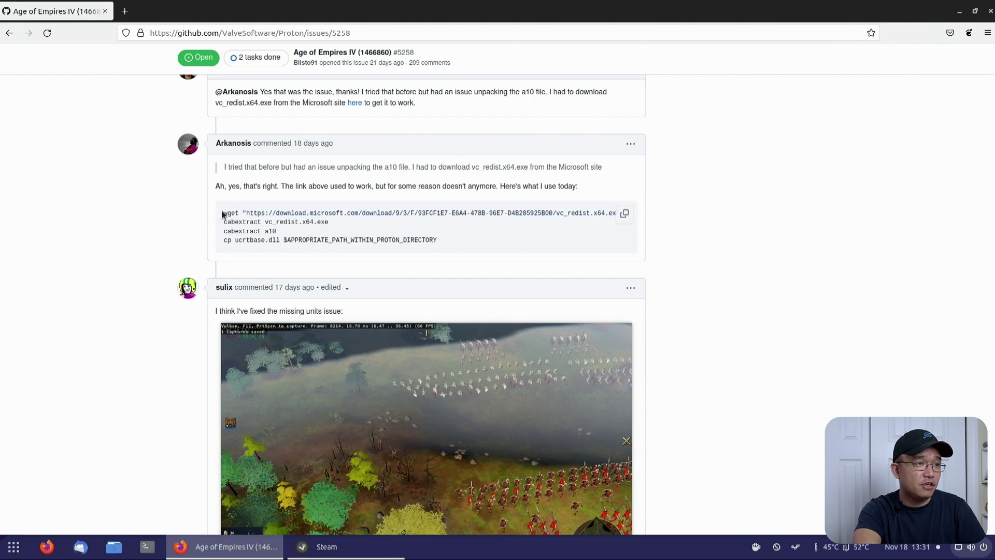
Step: Copy the wget command for vc_redist.x64.exe from the issue comment and open a terminal in the Downloads folder
left_click_drag(223, 214, 550, 229)
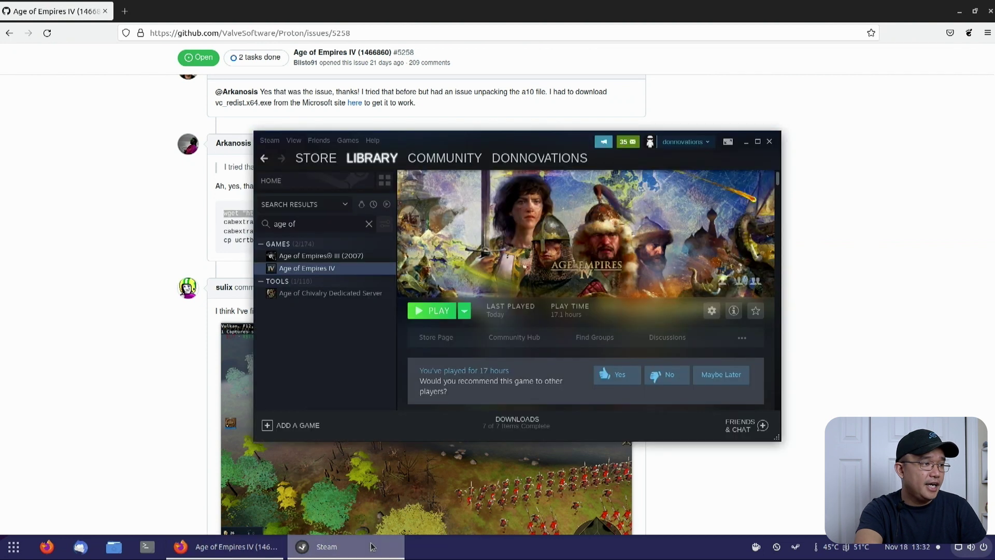
left_click(371, 546)
left_click(147, 546)
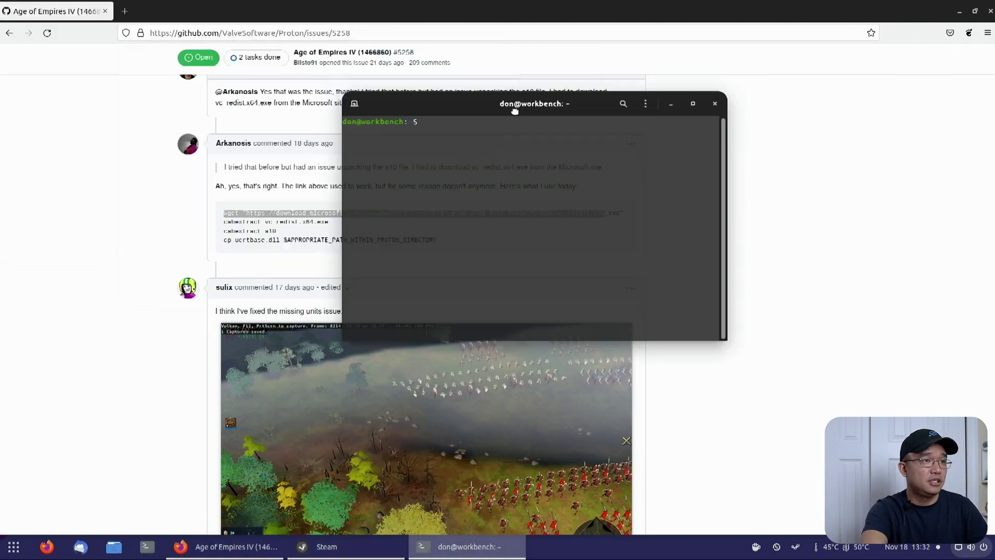
type("cd Downloads/")
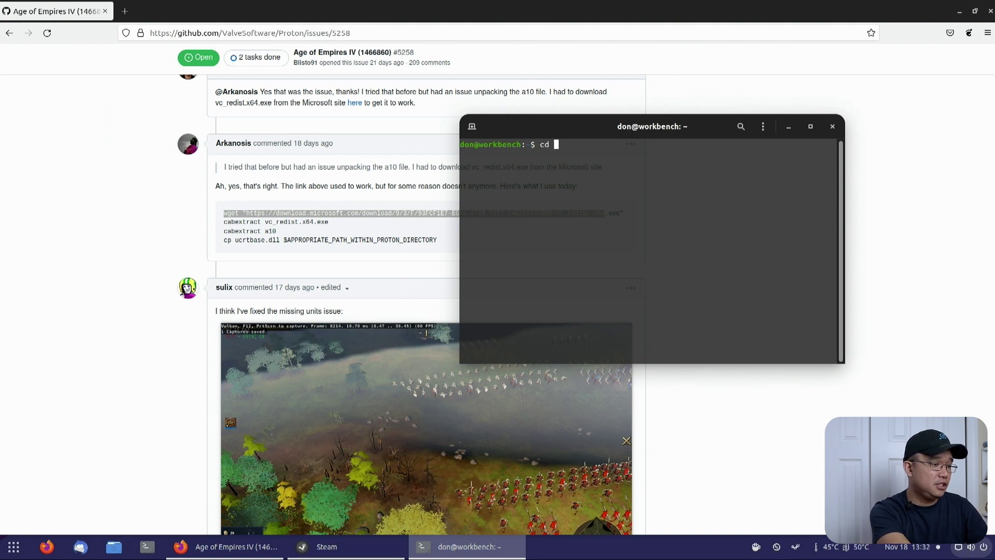
key("Return")
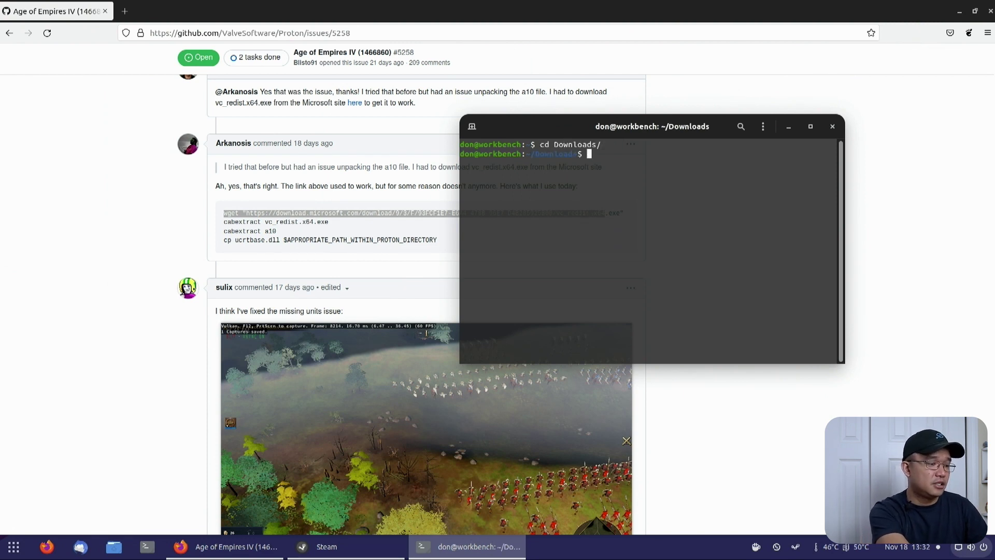
type("wget \"https://download.microsoft.com/download/9/3/F/93FCF1E7-E6A4-478B-96E7-D4B285925B00/vc_redist.x64")
type(".exe")
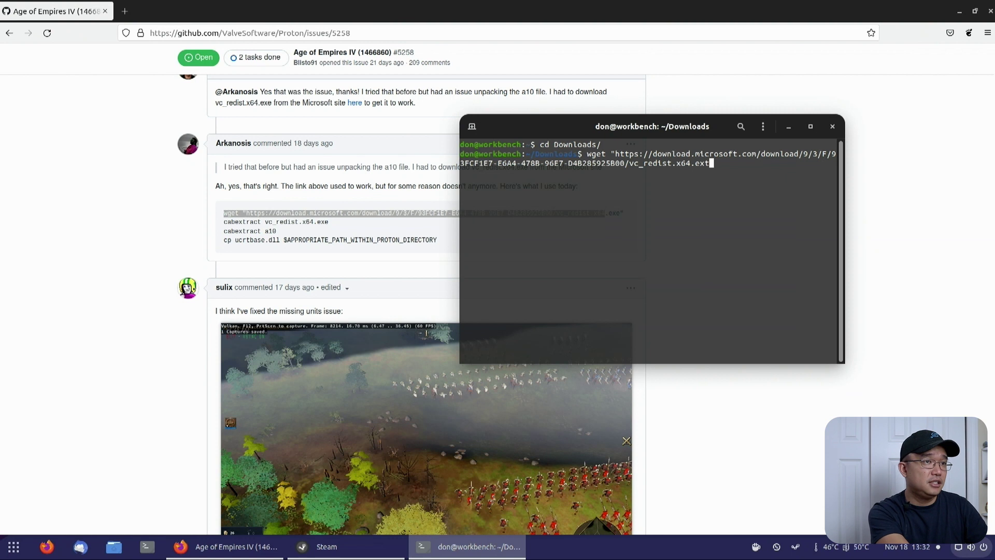
key("Return")
key("ctrl+c")
key("Up")
type("\"")
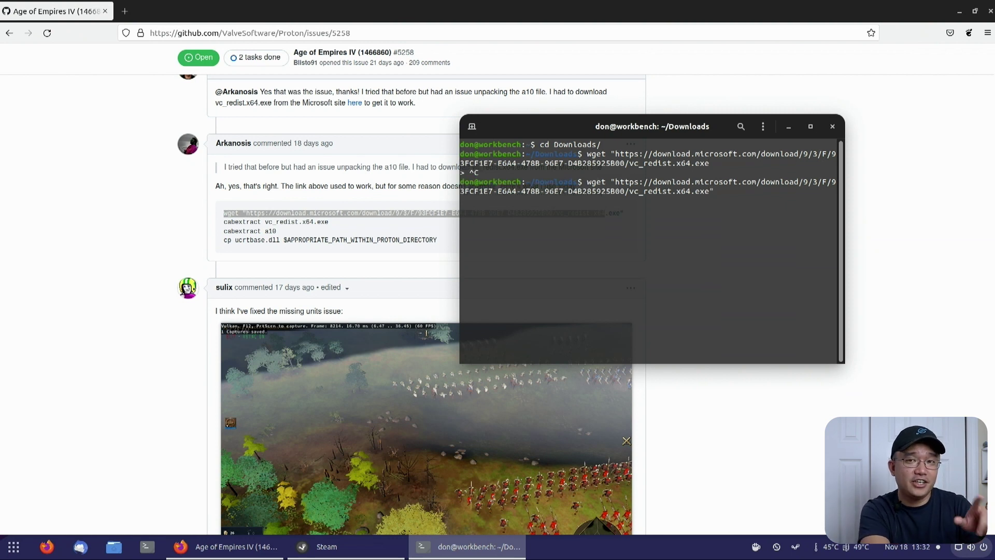
key("Return")
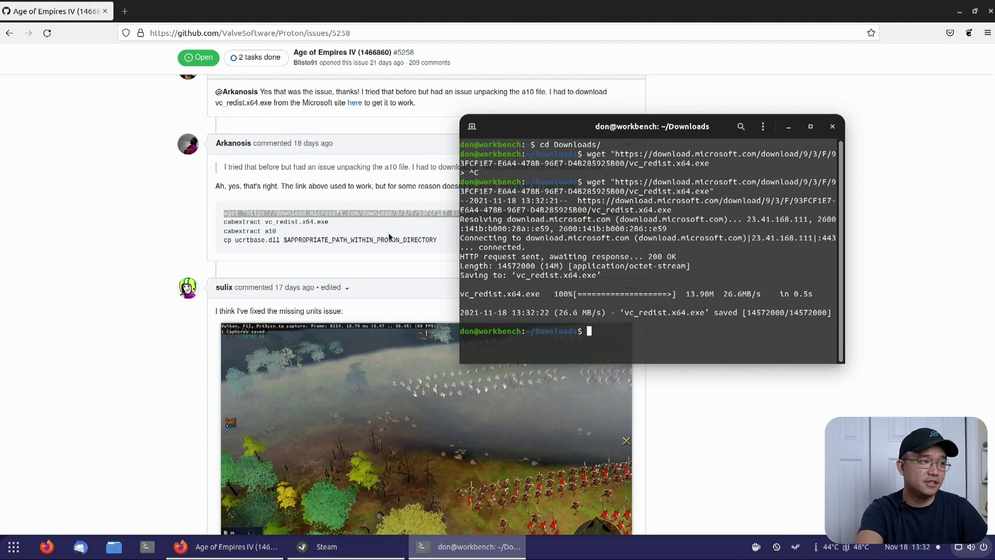
Step: List the contents of the Downloads folder and create a directory named vcrun in it
type("ls")
key("Return")
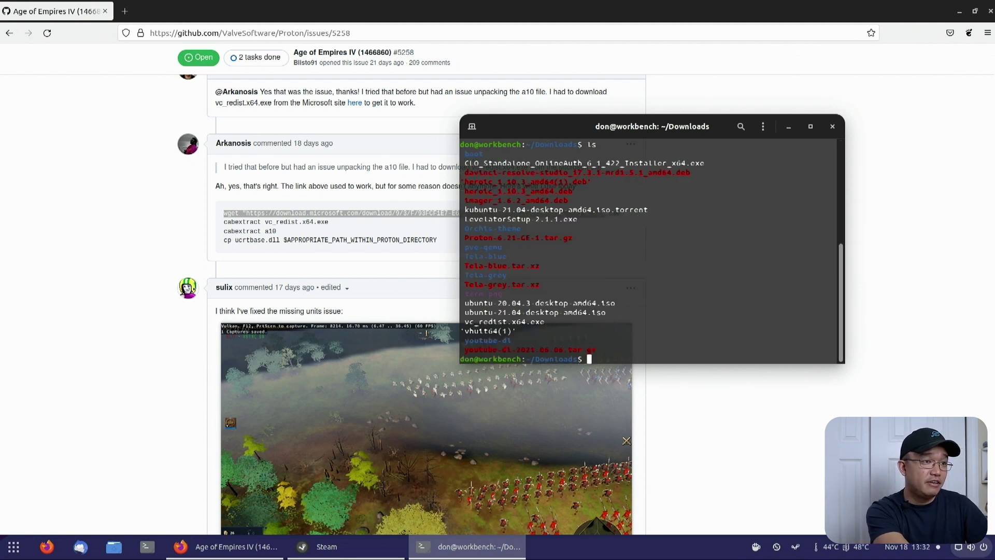
type("mkdir v")
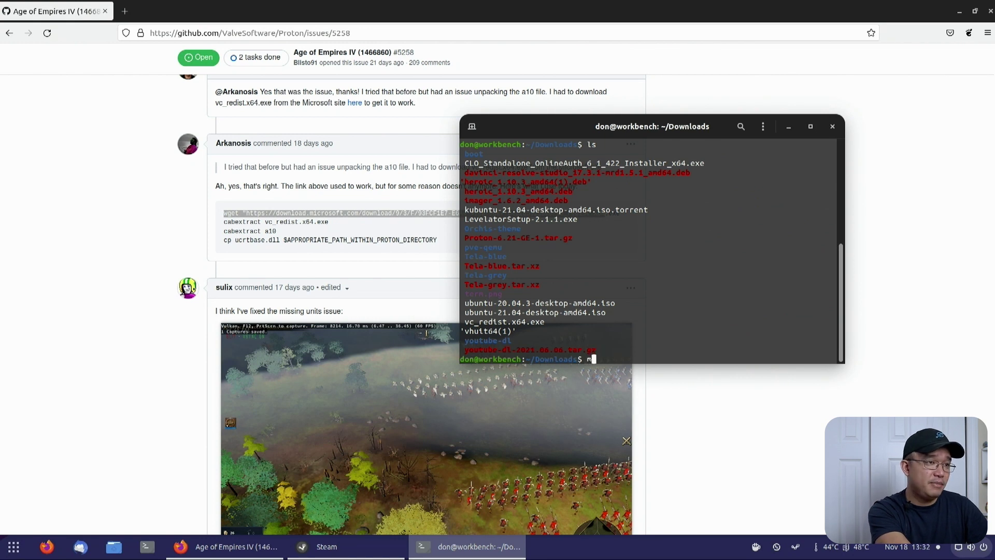
type("crun")
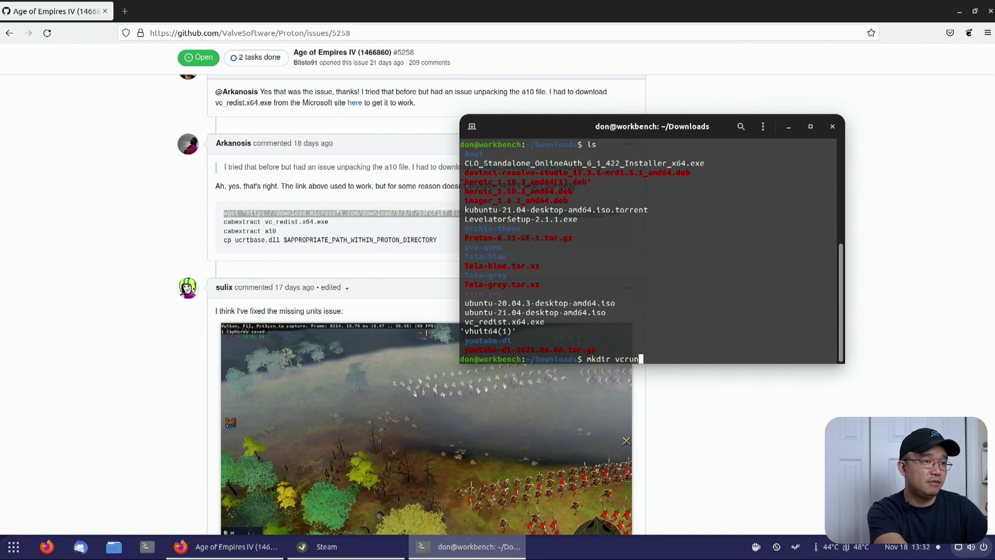
key("Return")
Step: Move vc_redist.x64.exe into the vcrun directory and list the contents of the Downloads folder
type("mv ")
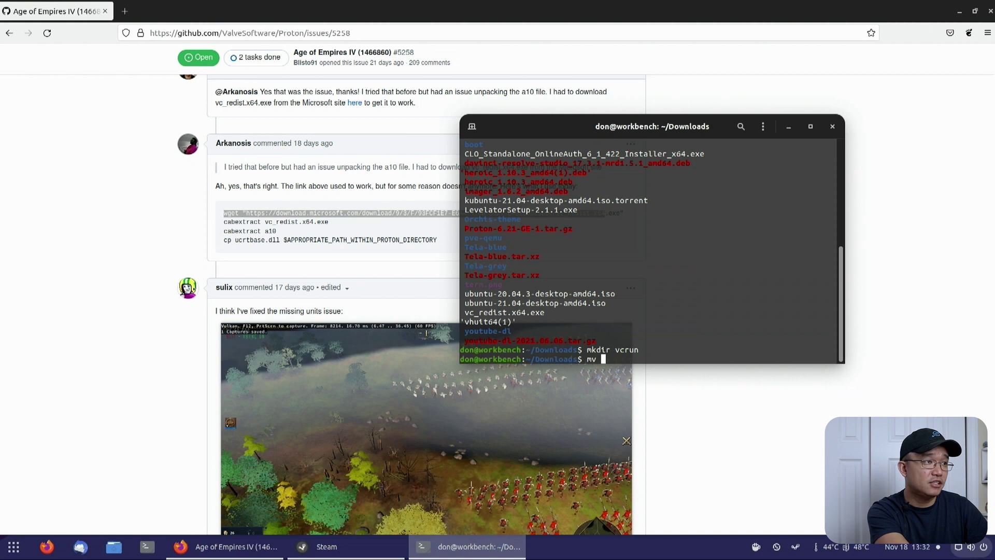
type("vc")
key("Tab")
key("Tab")
key("Tab")
type("_")
key("Tab")
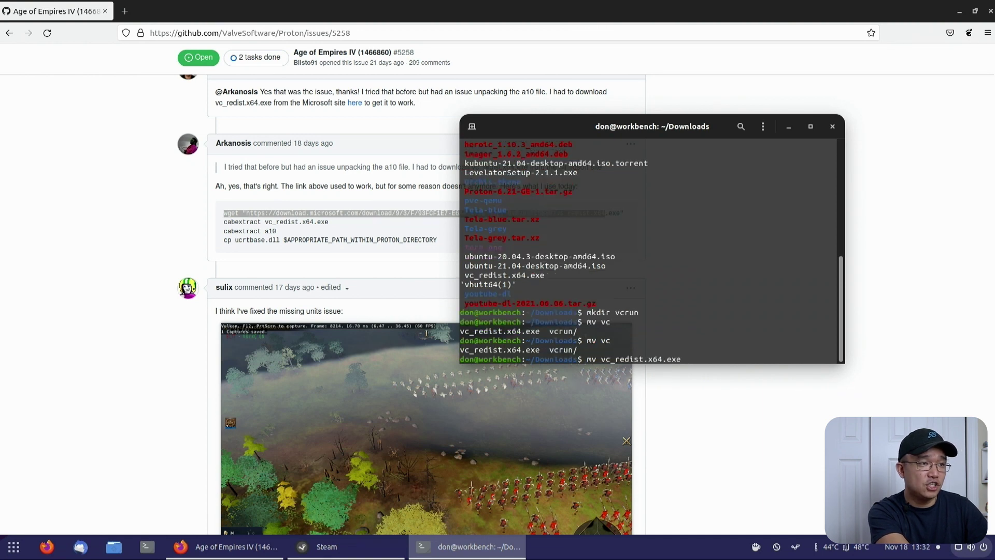
type("vcrun")
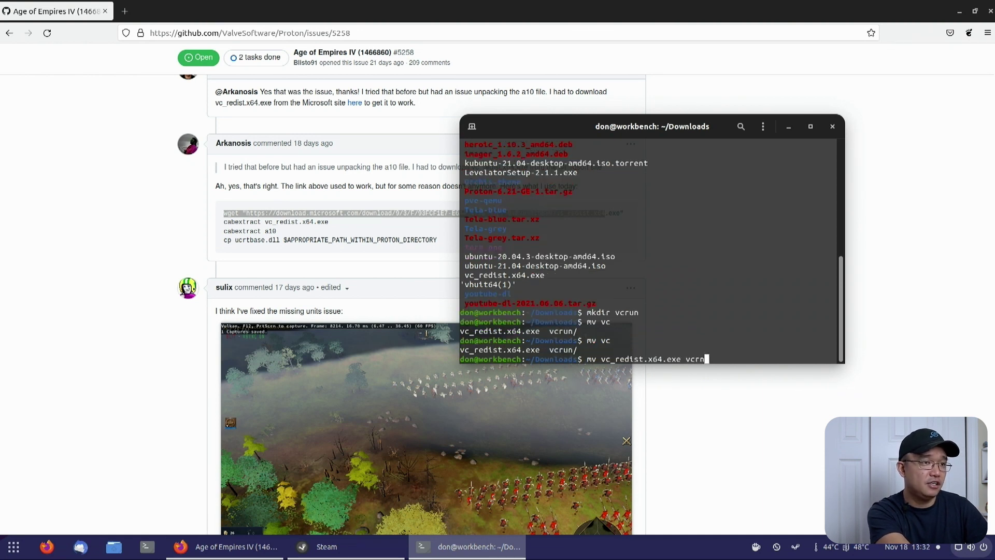
key("Return")
type("ls")
key("Return")
Step: Change into the vcrun directory and list its contents
type("cd ")
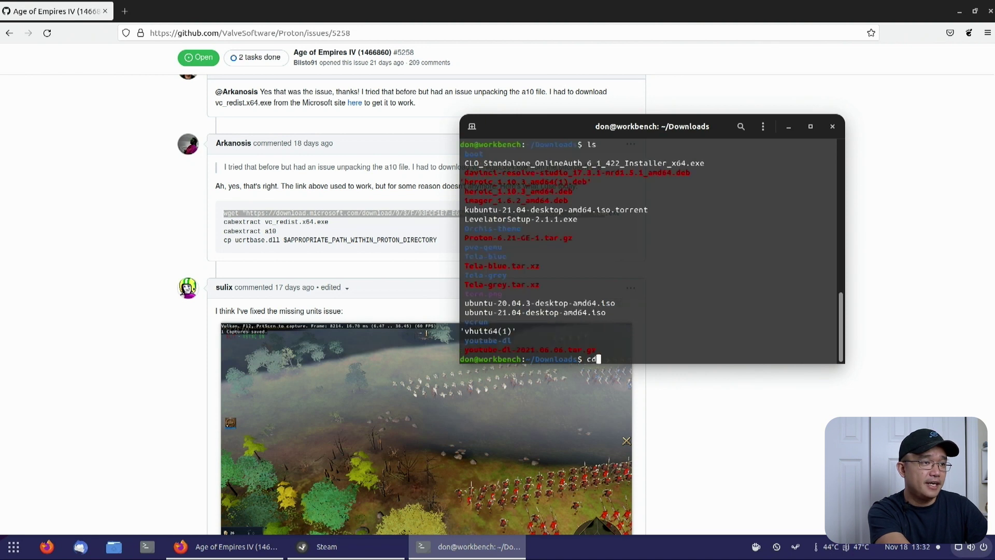
type("vc")
key("Tab")
key("Return")
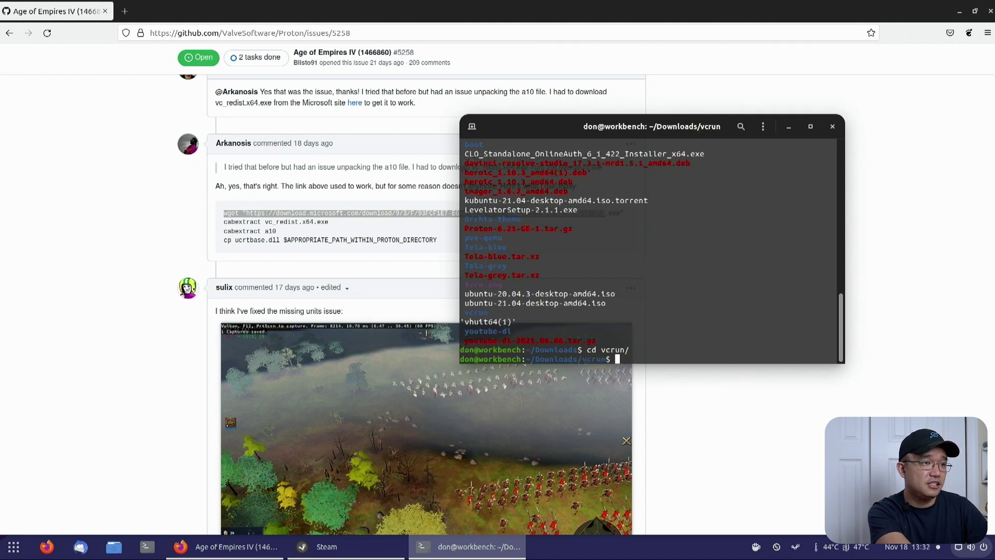
type("ls")
key("Return")
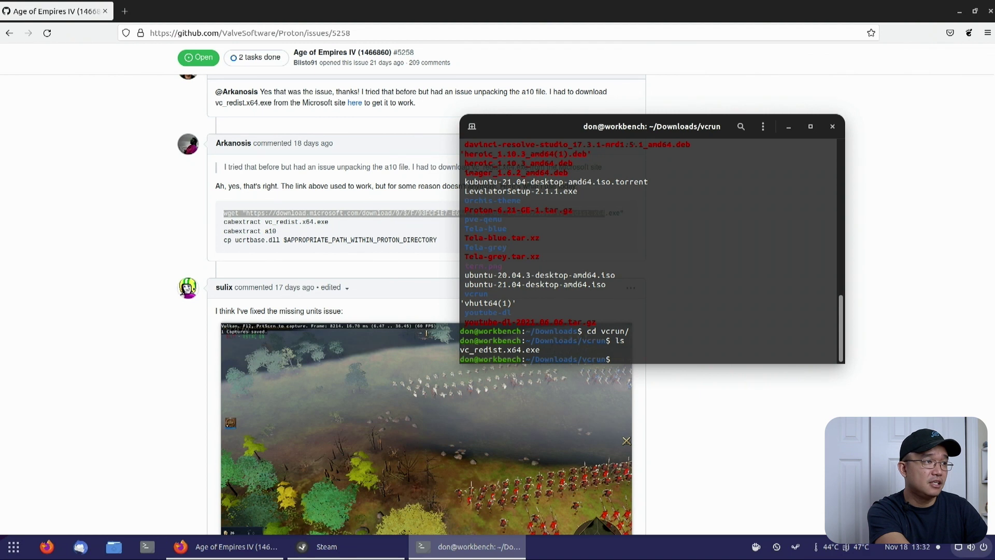
Step: Unpack vc_redist.x64.exe with cabextract inside vcrun and list the extracted files
type("cabextract ")
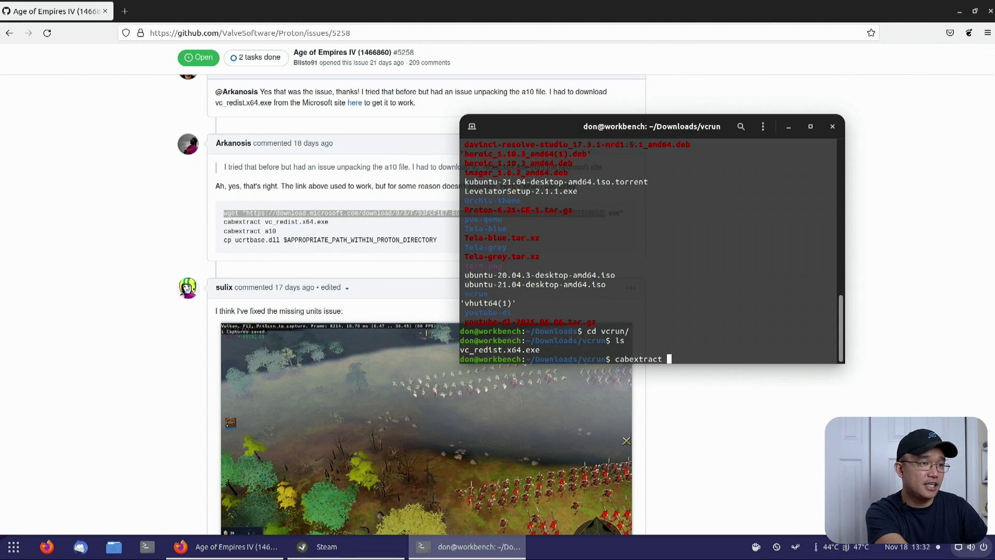
type("vc_redist.x64.exe")
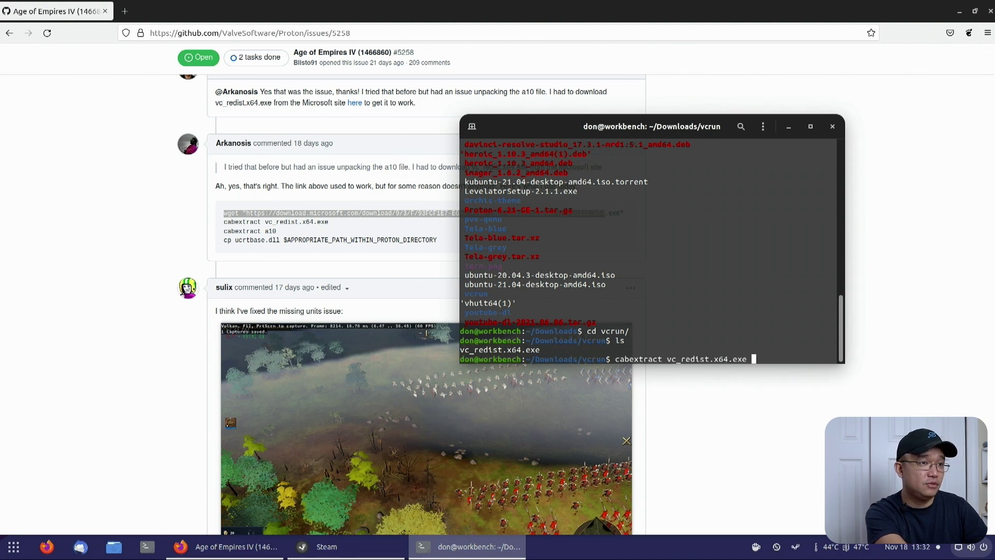
key("Return")
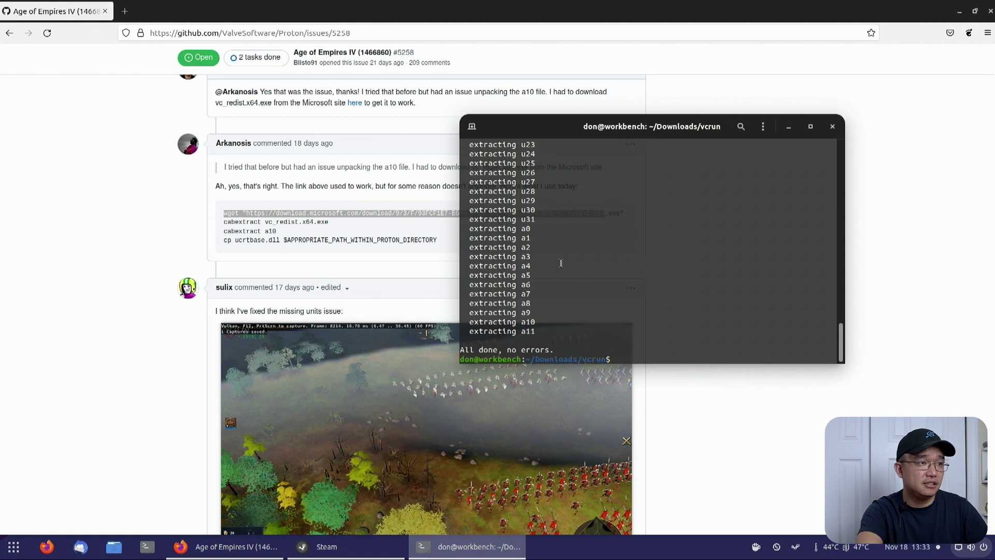
type("ls")
key("Return")
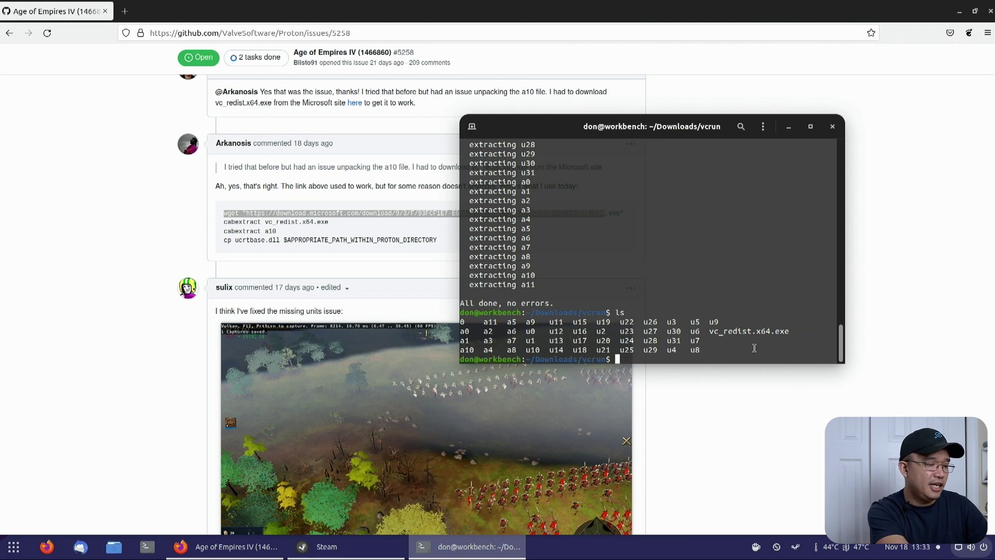
Step: Unpack the a10 archive with cabextract and list the resulting files in vcrun
type("cabextract ")
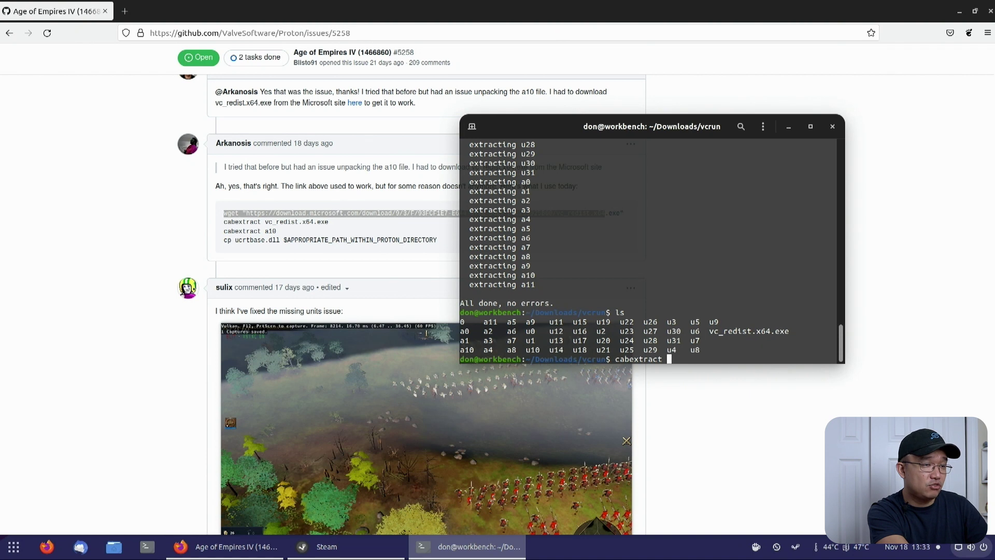
type("a10")
key("Return")
type("ls")
key("Return")
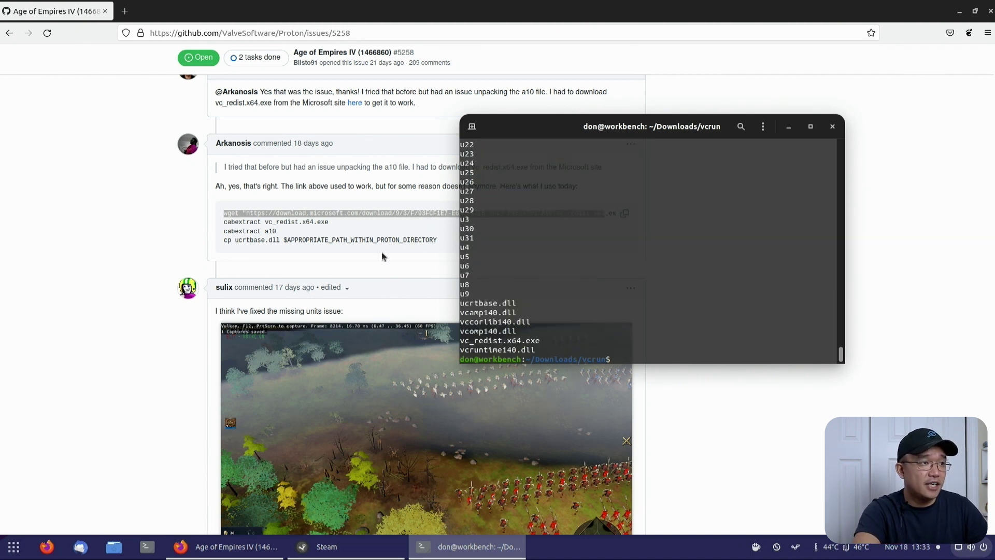
Step: Examine the GitHub issue comments for the folder where ucrtbase.dll should be copied, and return to the terminal
left_click(237, 239)
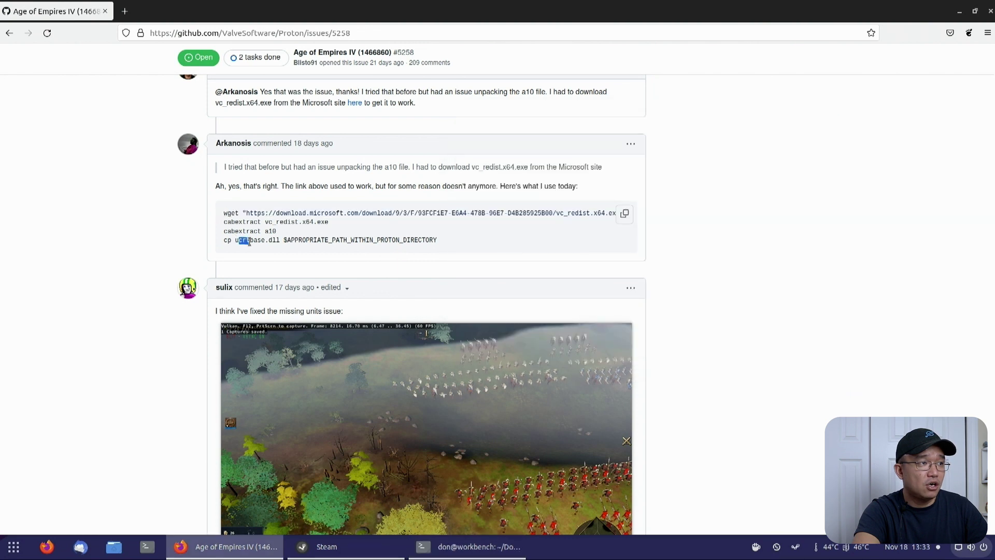
key("alt+Tab")
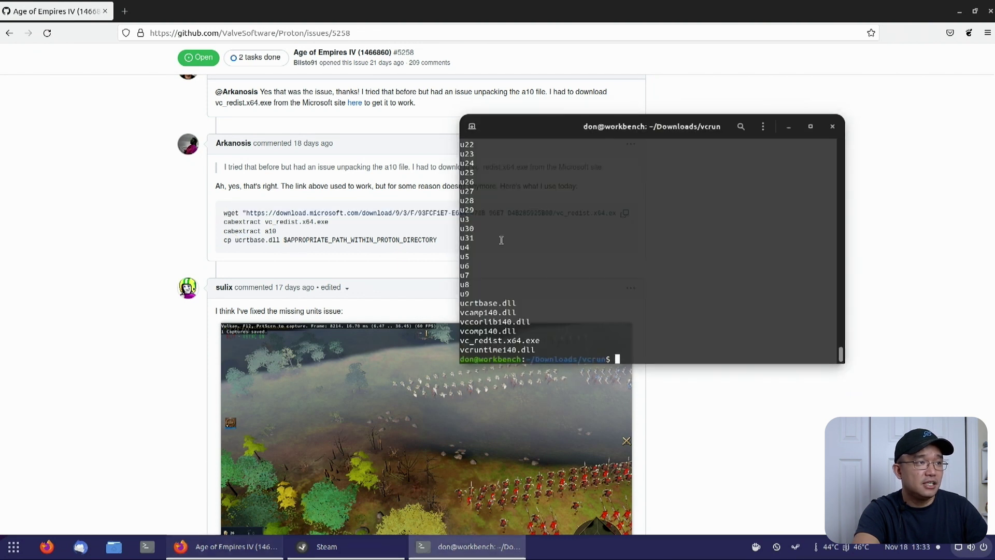
left_click(288, 240)
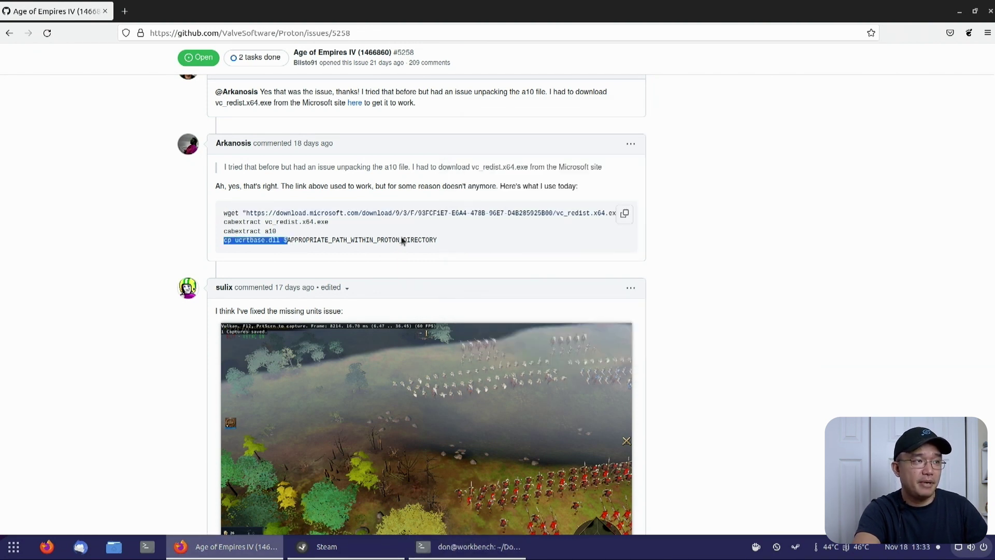
left_click(420, 240)
scroll(474, 234, "down", 5)
scroll(477, 231, "up", 5)
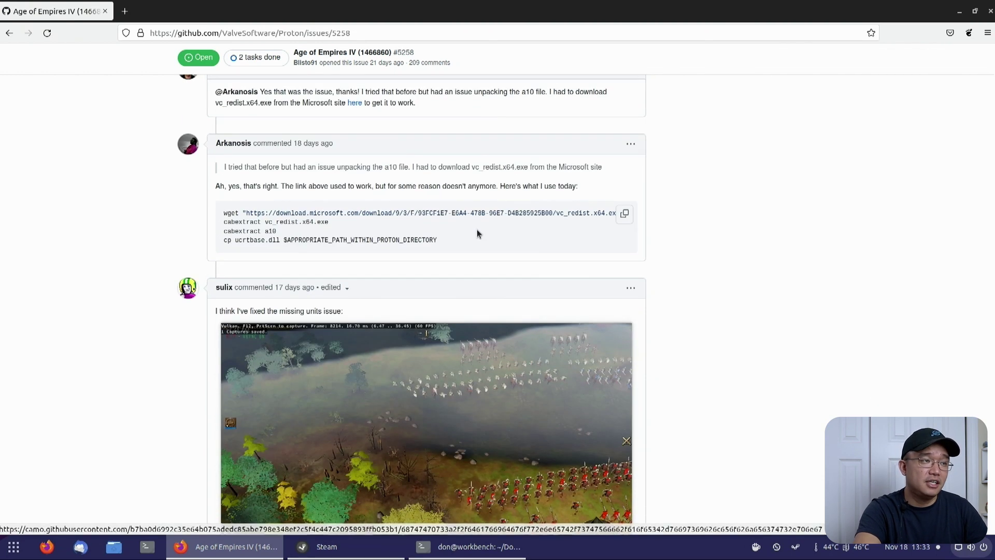
key("alt+Tab")
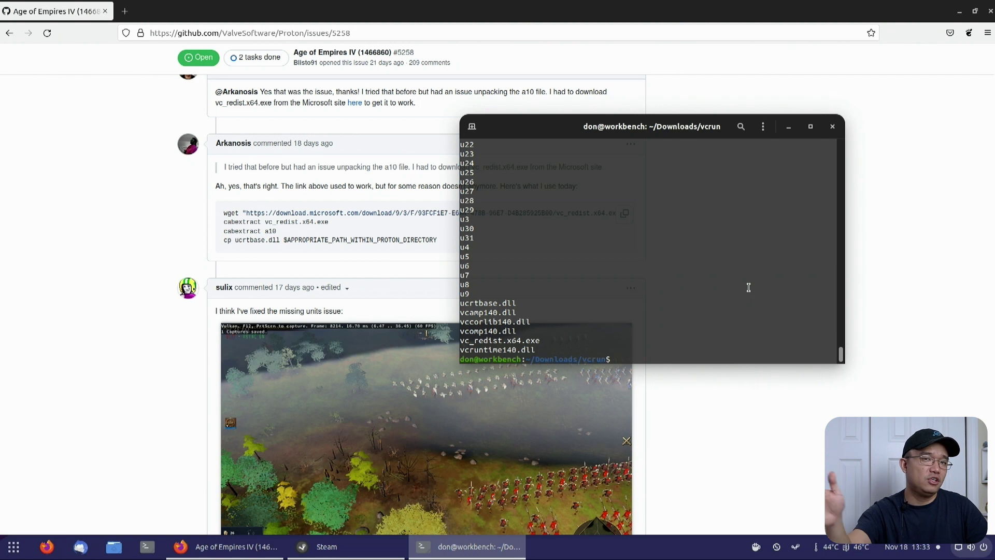
type("cd")
scroll(394, 275, "down", 15)
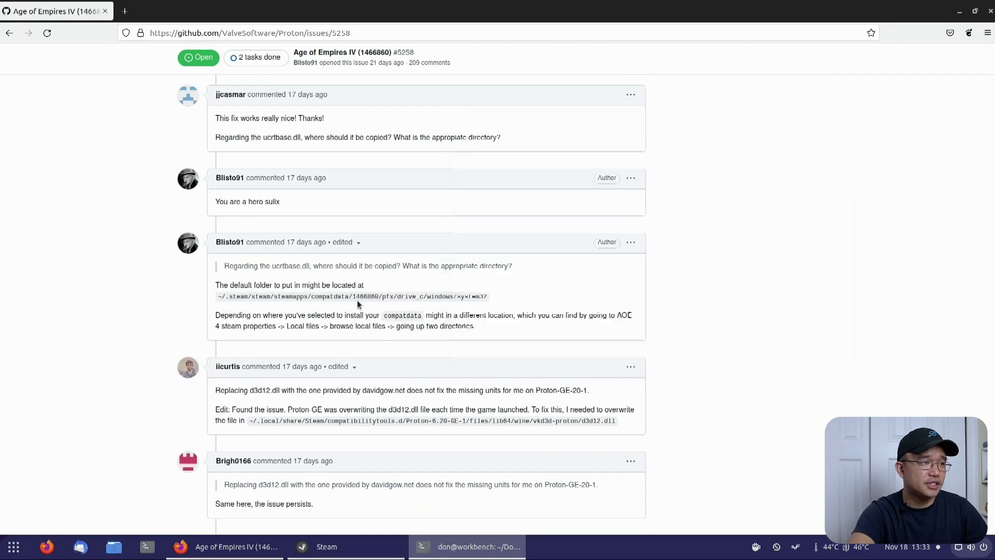
left_click(360, 297)
key("alt+Tab")
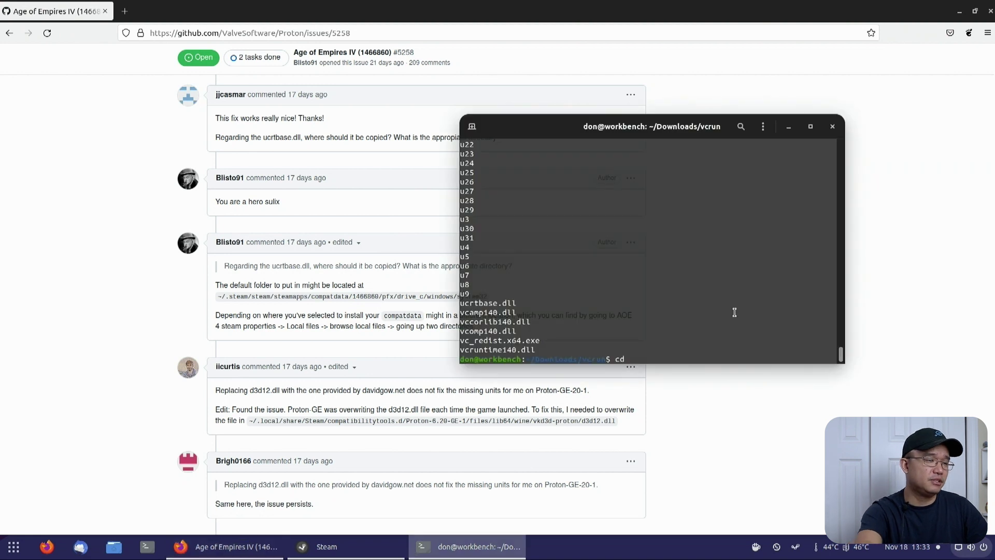
Step: Try to copy ucrtbase.dll to ~/.steam/steam/steamapps/compatdata/1466860/pfx/drive_c/windows/system32/ with cp
type("cd")
key("BackSpace")
key("BackSpace")
type("cp ")
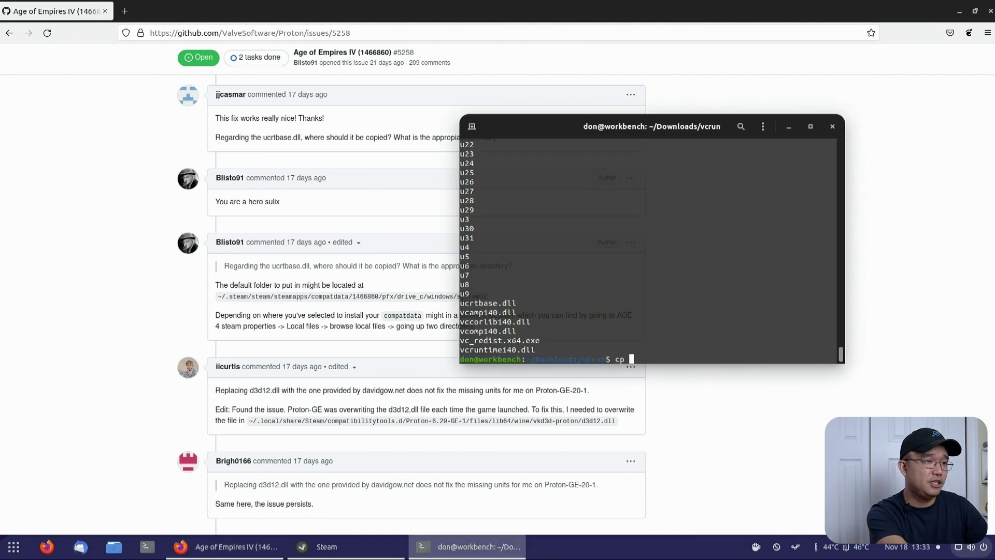
type("ucrtbase.dll ")
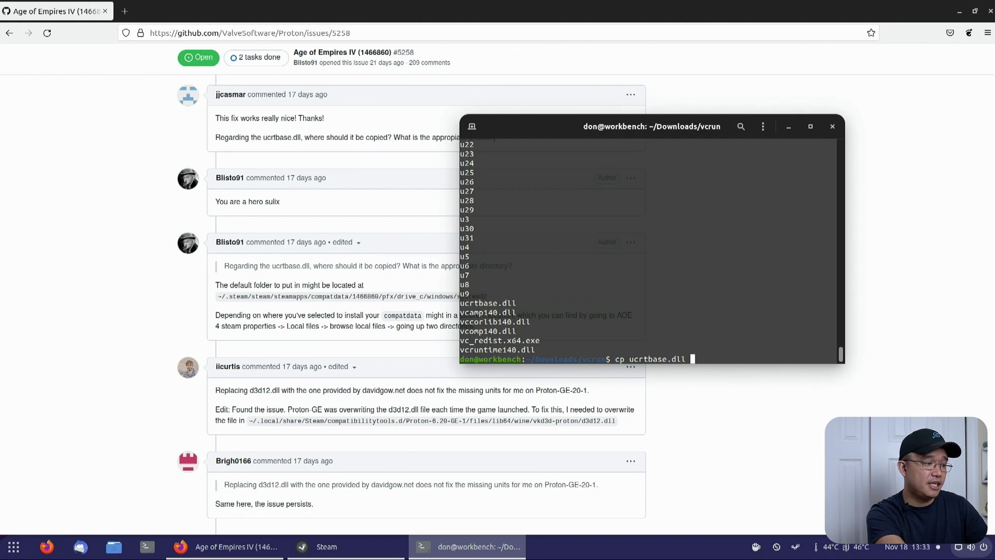
type("~/.st")
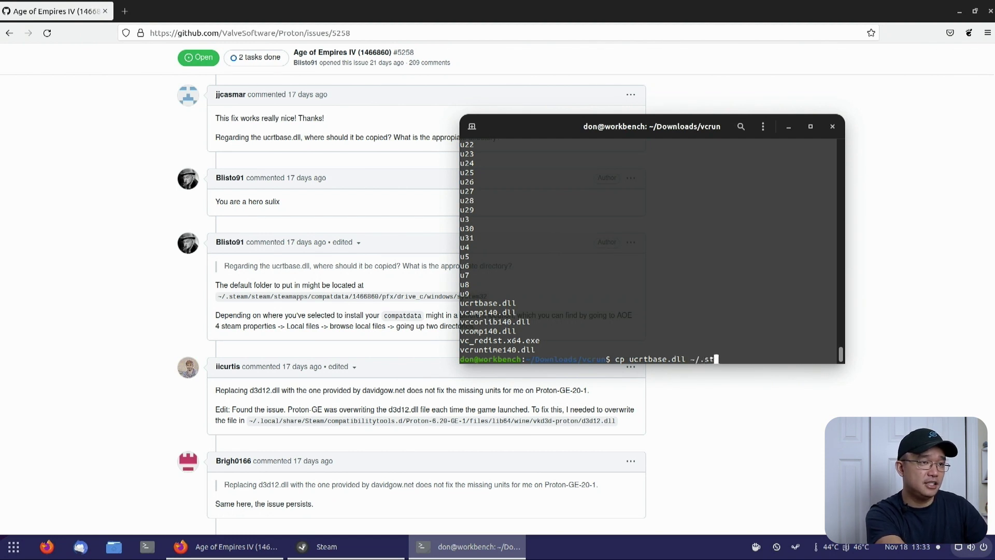
type("eam/stea")
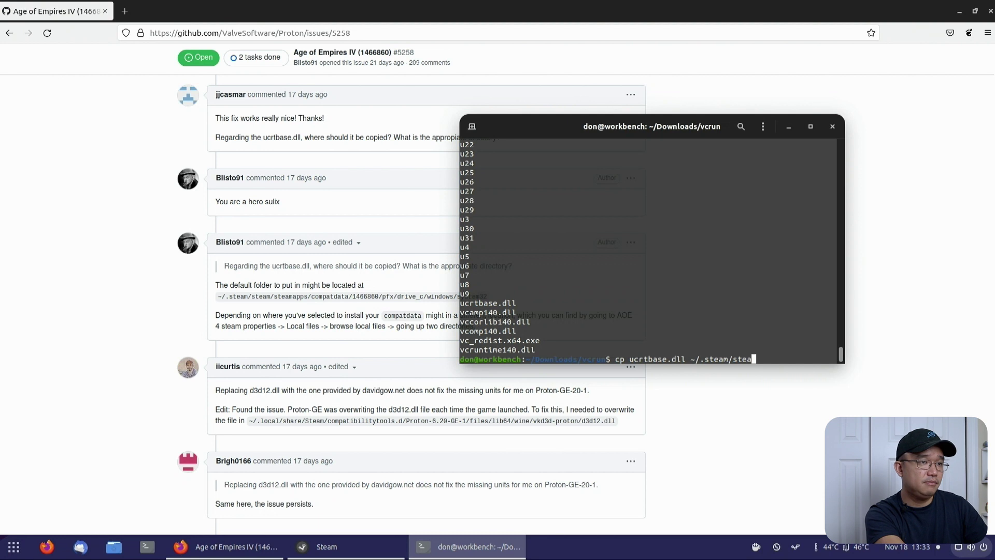
type("m/s")
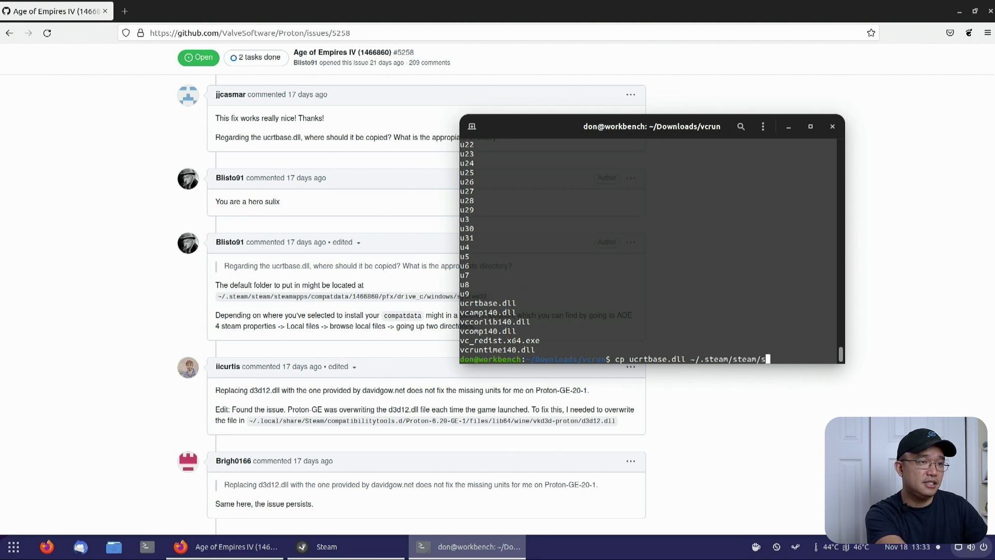
type("teamapps/")
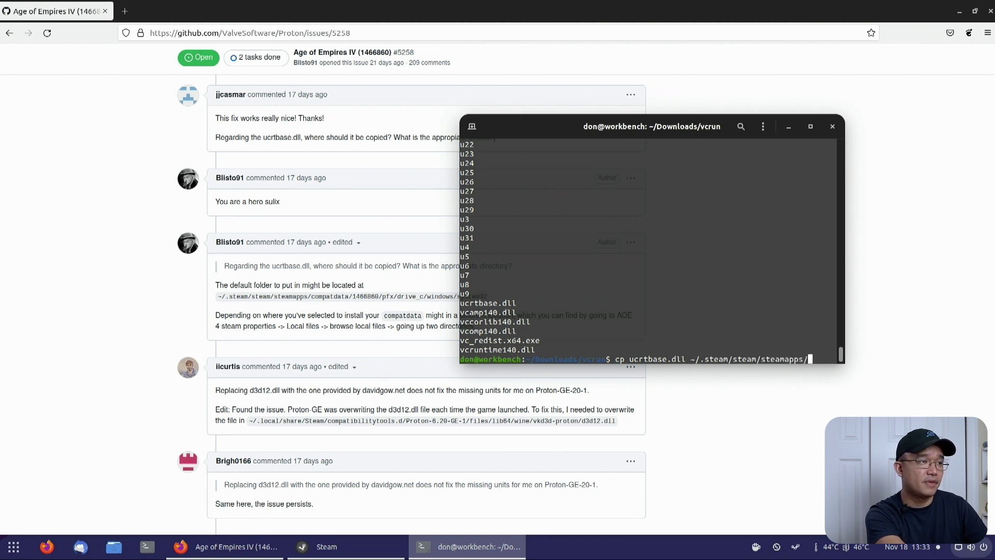
type("compatdata/")
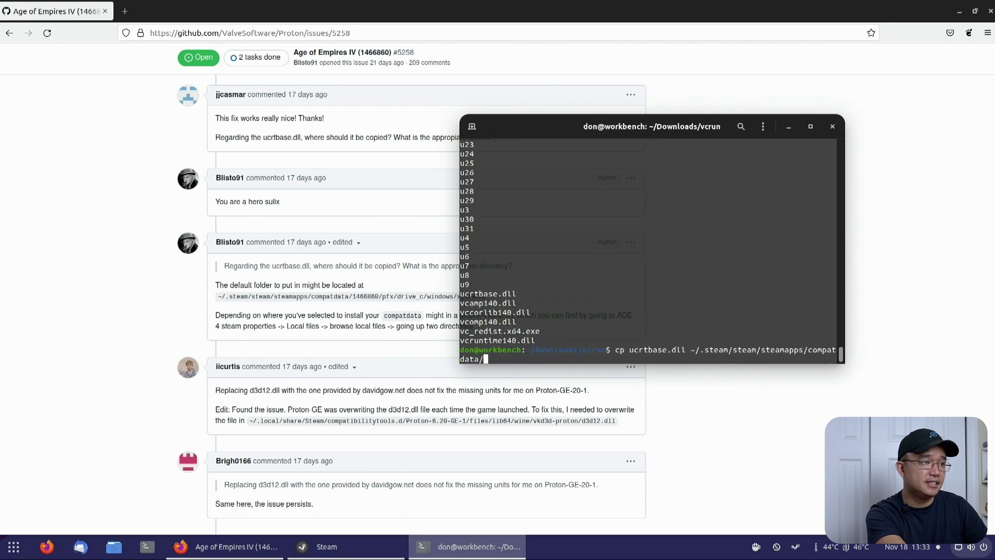
type("144")
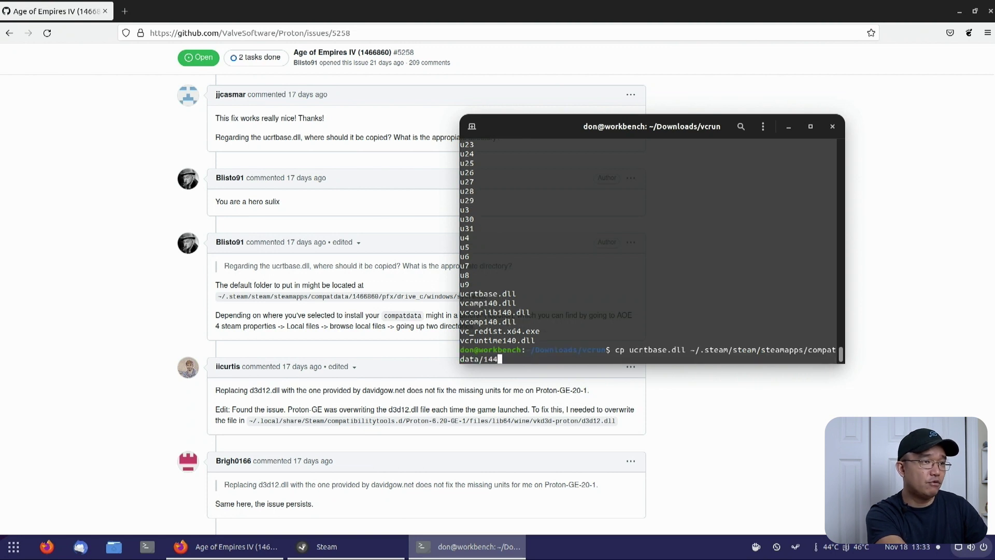
key("BackSpace")
type("6")
key("Tab")
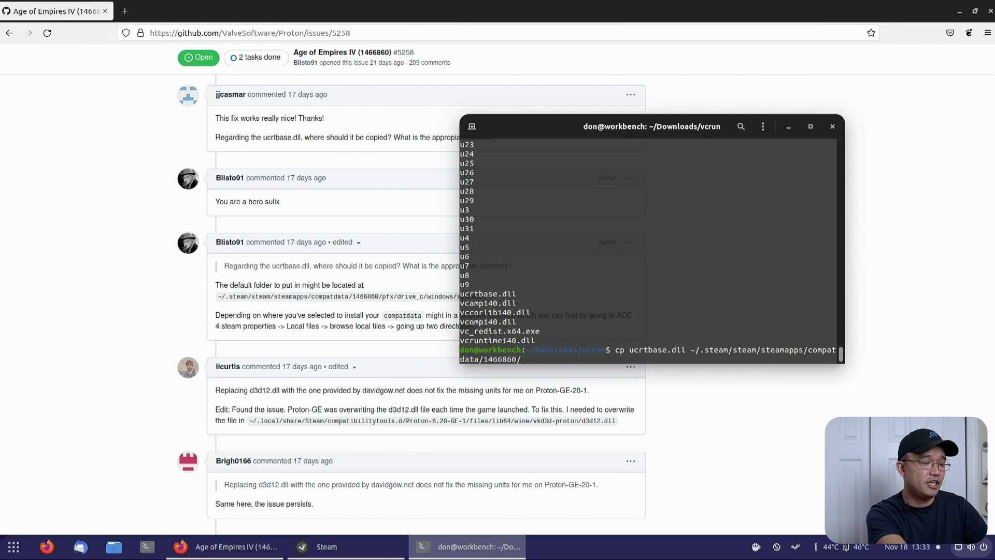
type("pfx")
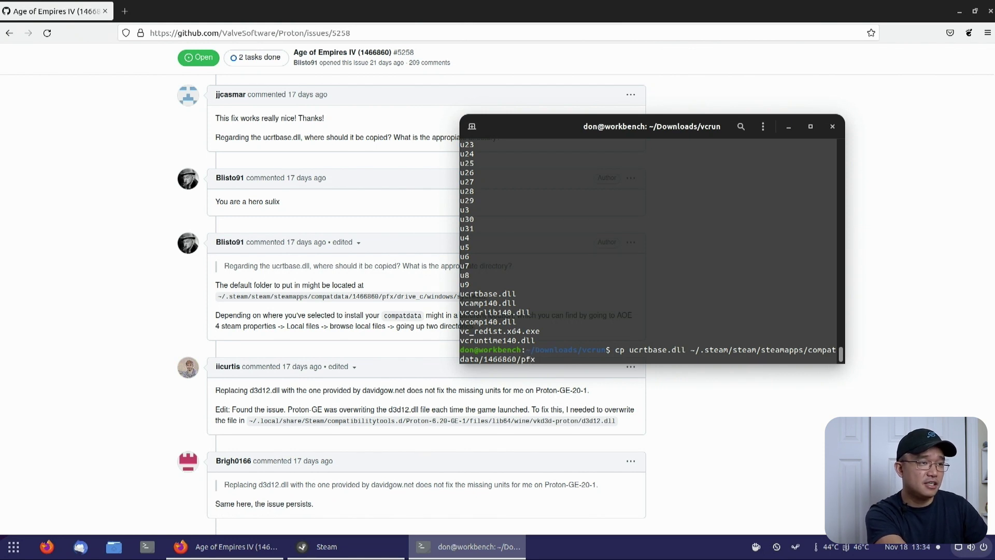
type("/dr")
key("Tab")
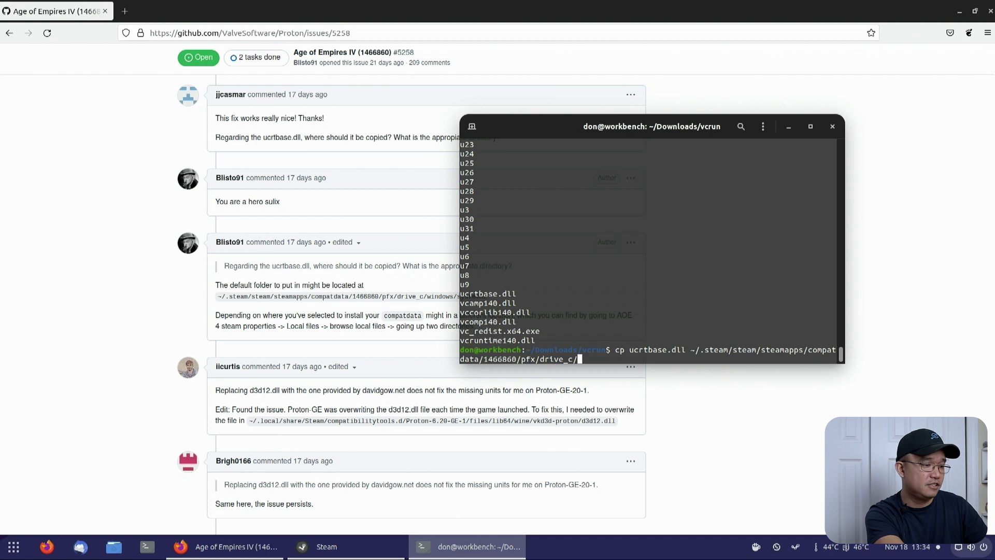
type("win")
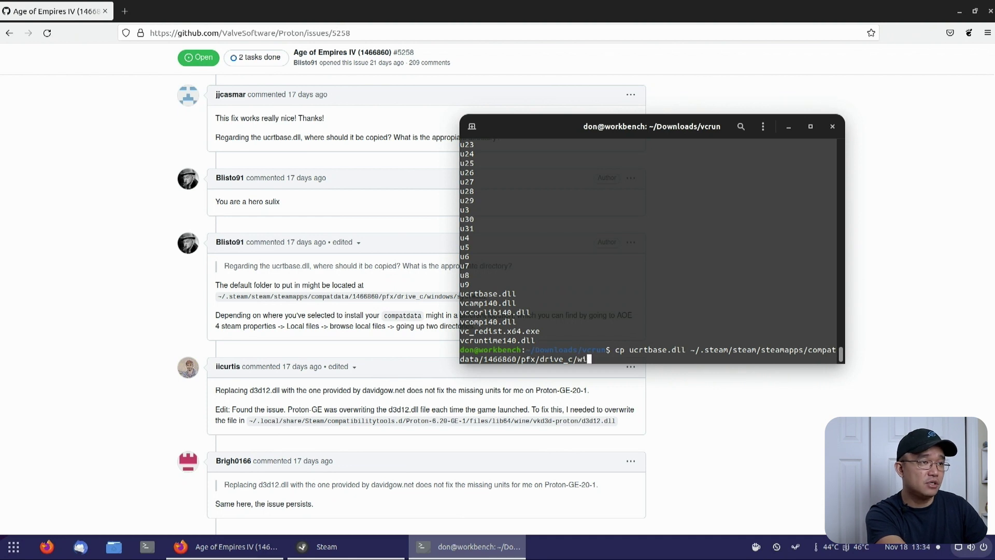
key("BackSpace")
type("i")
key("Tab")
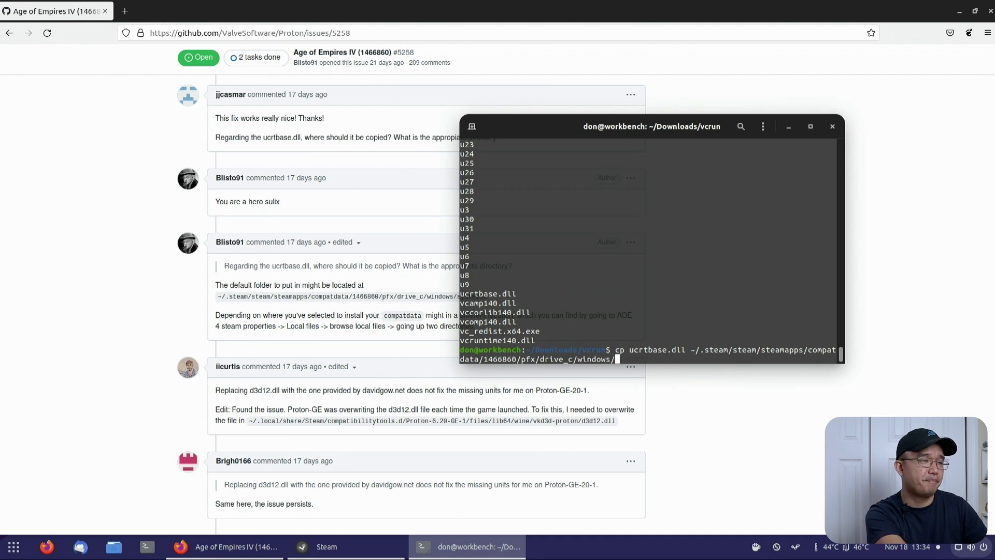
type("syste")
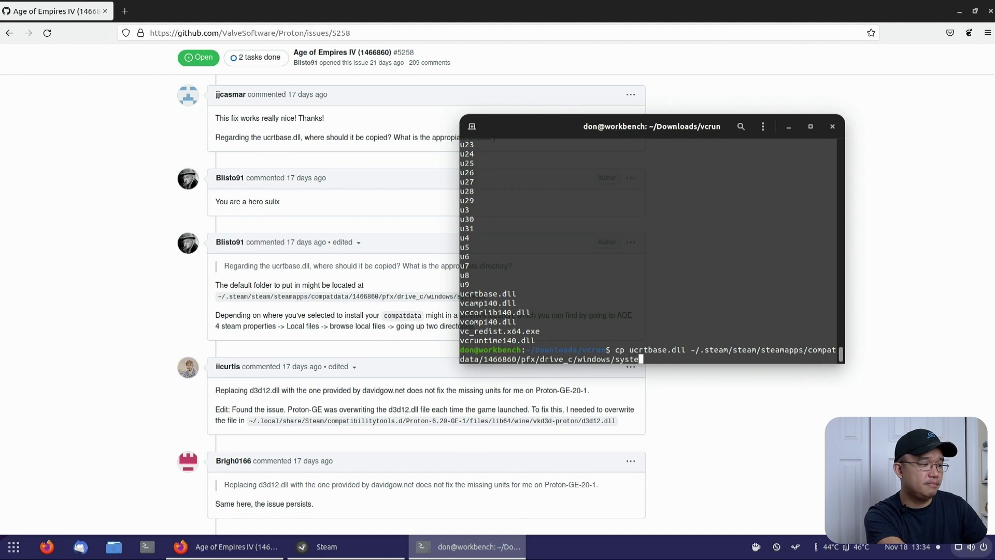
type("m32")
key("Tab")
key("Return")
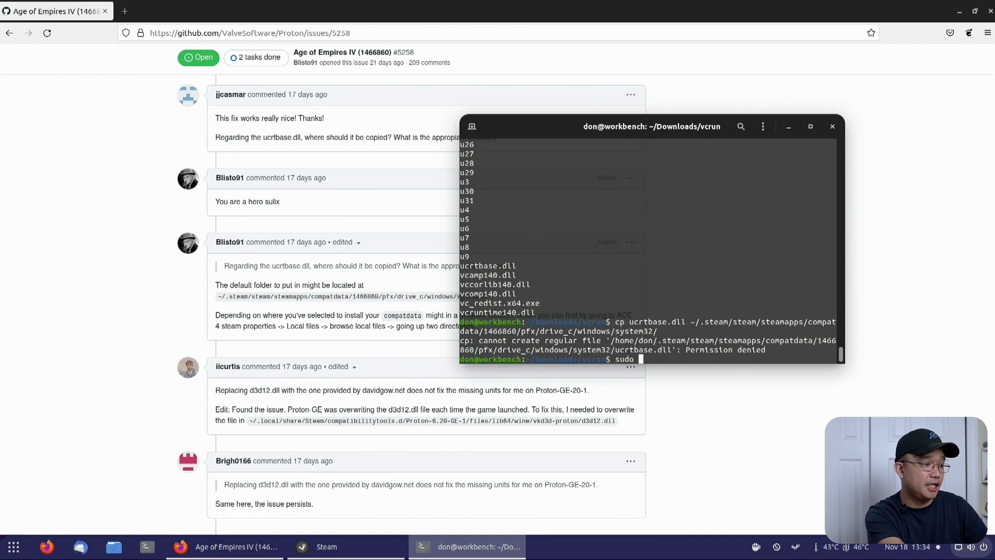
Step: Rerun the copy of ucrtbase.dll into the game's system32 folder with sudo, enter the account password, and reposition the terminal window
key("Return")
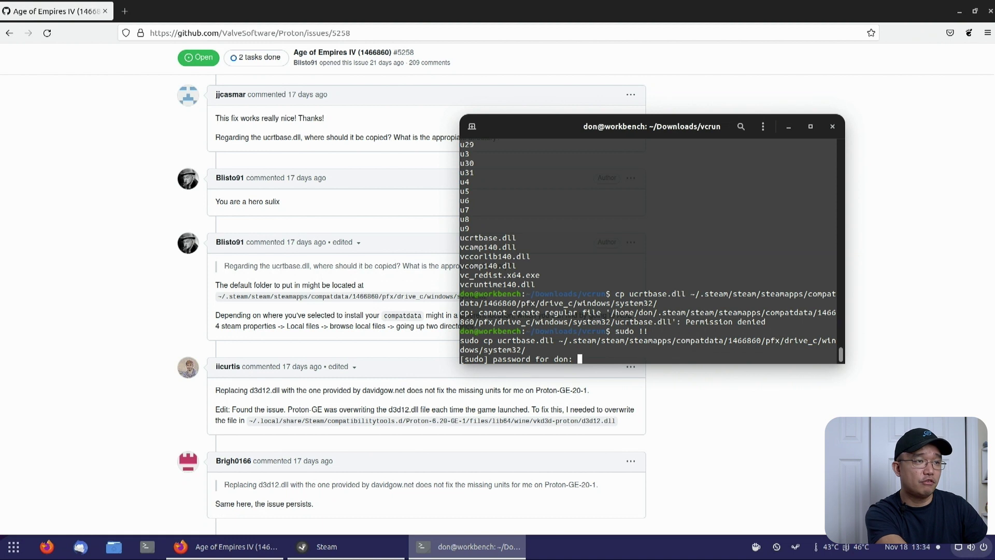
key("Return")
left_click_drag(541, 135, 632, 116)
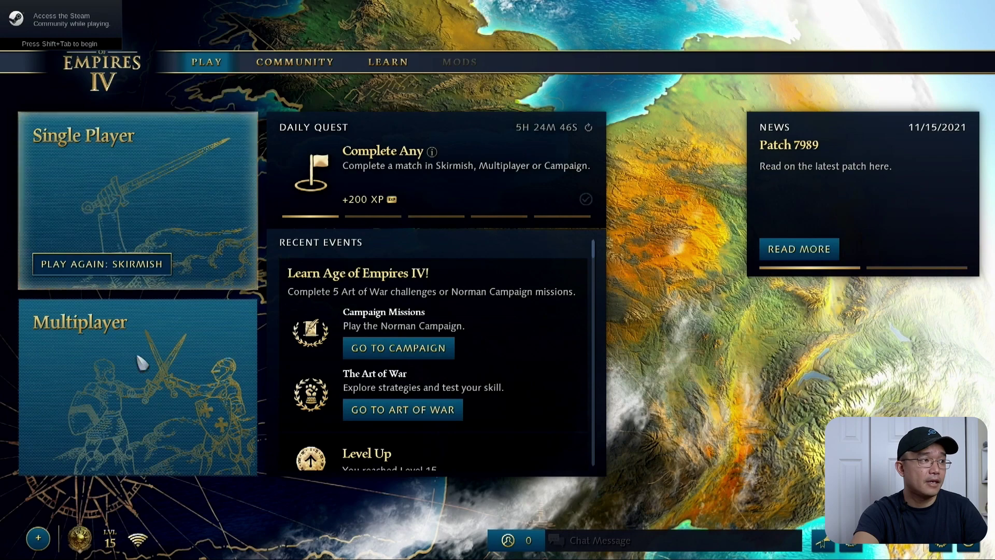
Step: In Age of Empires IV, create a custom multiplayer game and add an A.I. player to the open slot
left_click(150, 386)
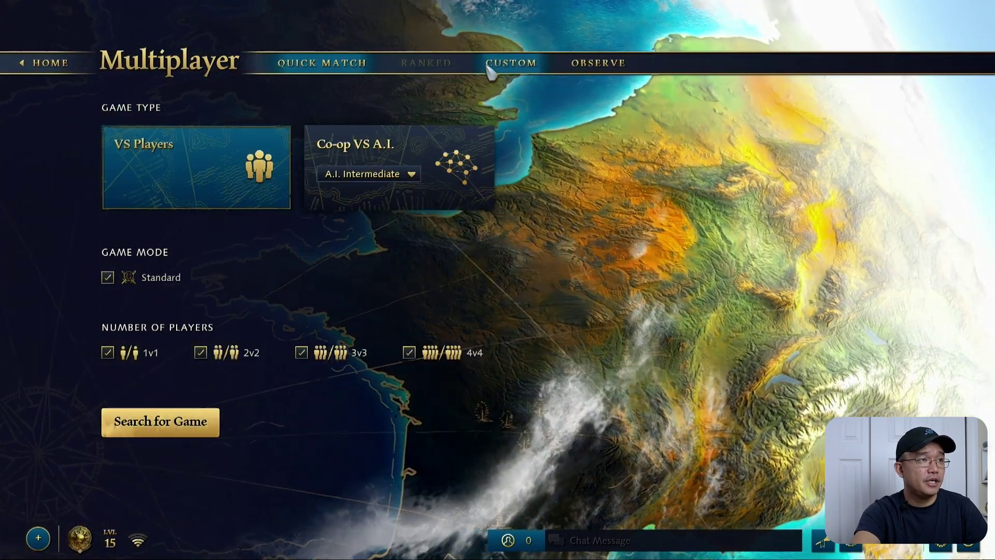
left_click(490, 66)
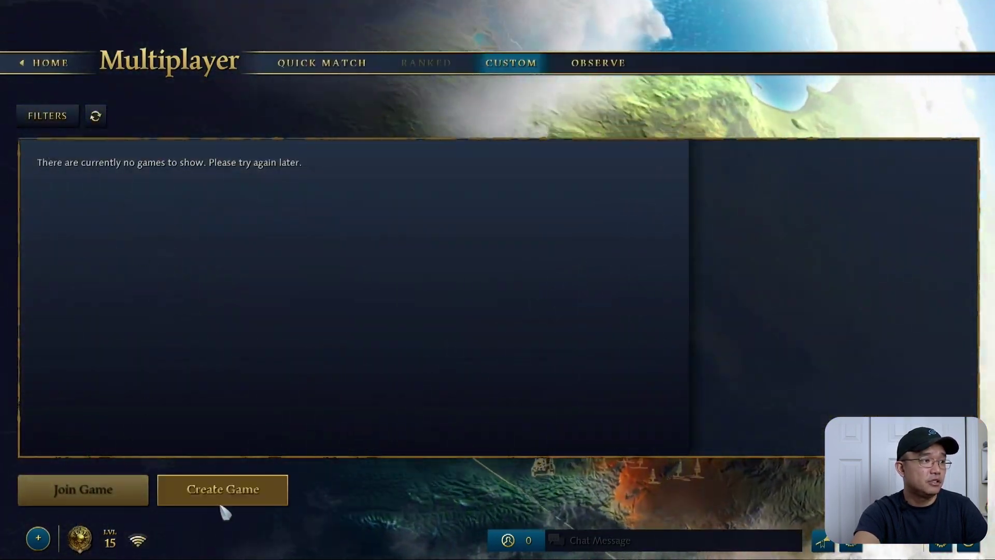
left_click(222, 499)
left_click(539, 293)
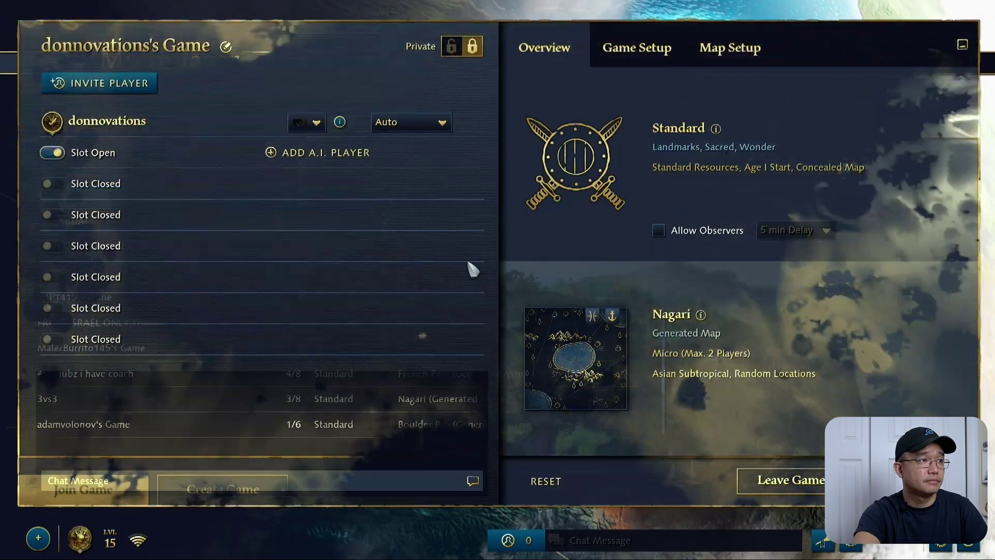
left_click(306, 153)
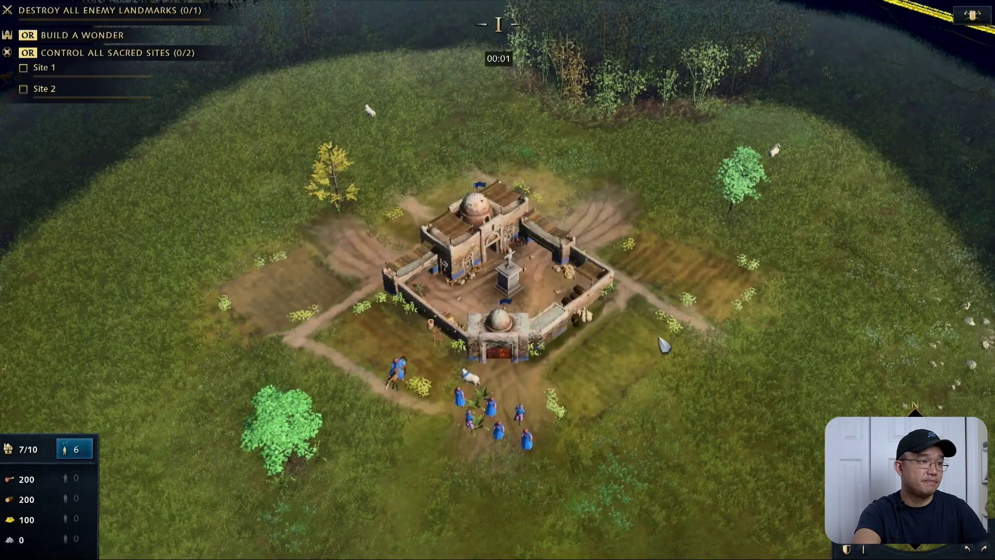
Step: Select the six starting villagers and send them to gather from the berry bushes south of the Town Center
left_click_drag(427, 387, 541, 458)
right_click(683, 426)
key("Down")
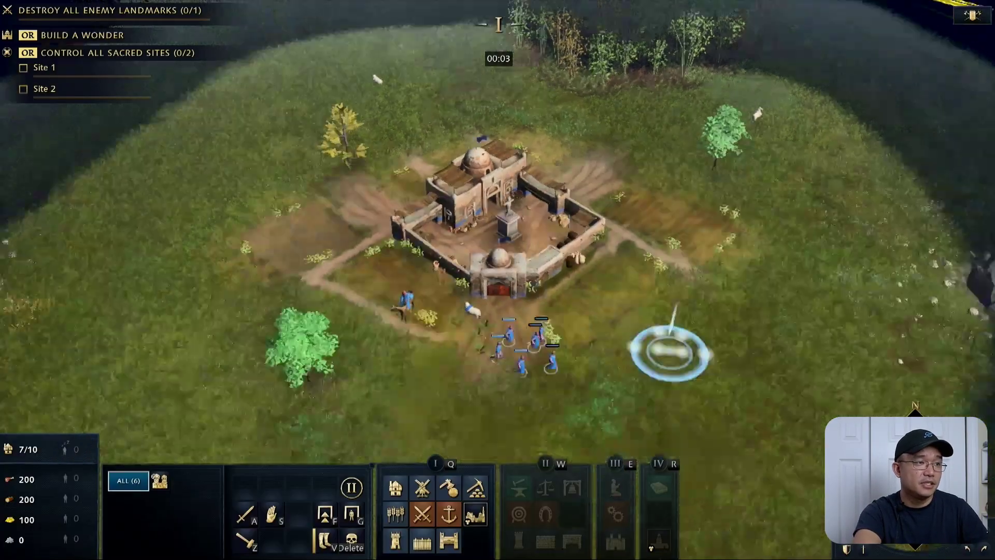
right_click(341, 263)
Step: Set the Town Center's rally point on the nearest berry bush and queue two villagers
key("h")
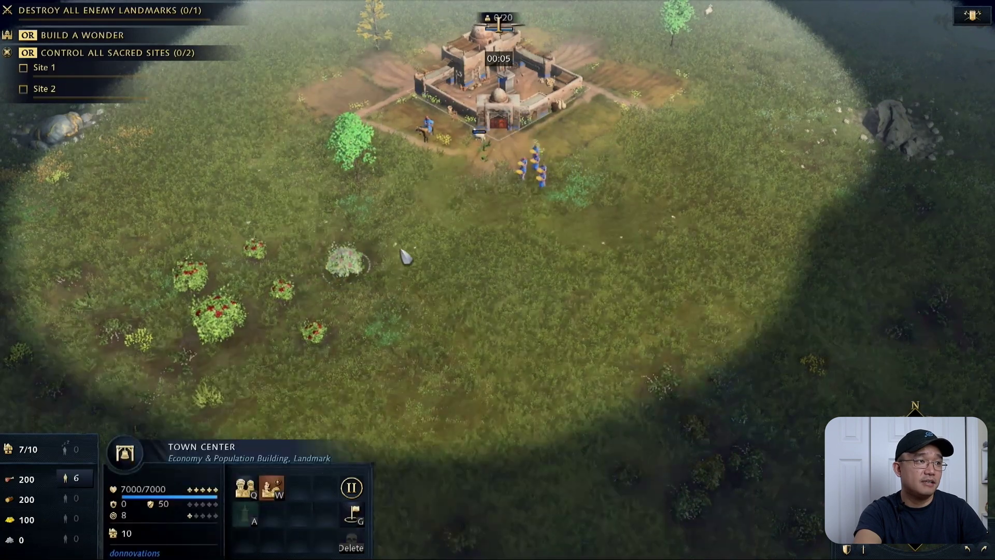
right_click(354, 259)
key("comma")
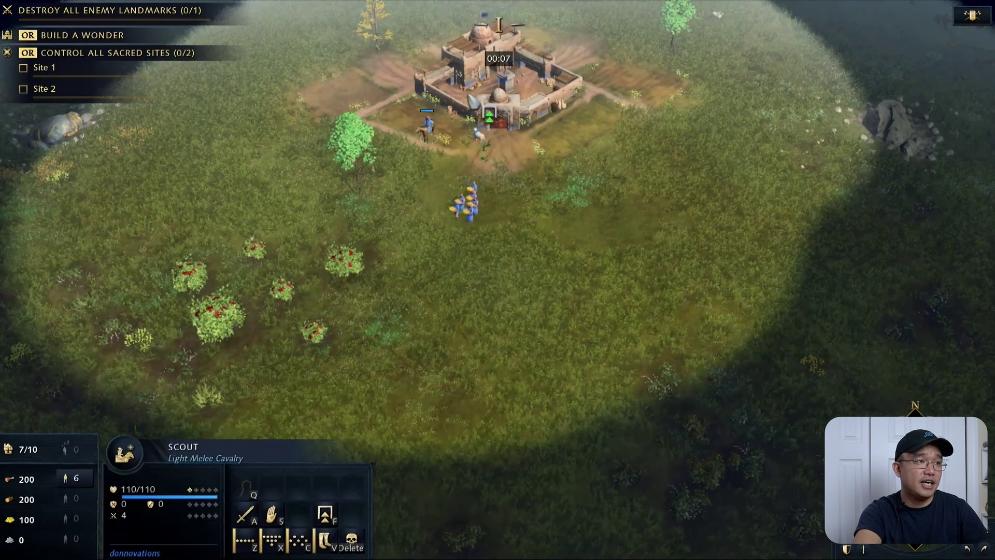
key("h")
key("q")
key("q")
Step: Send the scout around the Town Center and onward to explore the area to the east
left_click(426, 126)
right_click(356, 58)
key("Up")
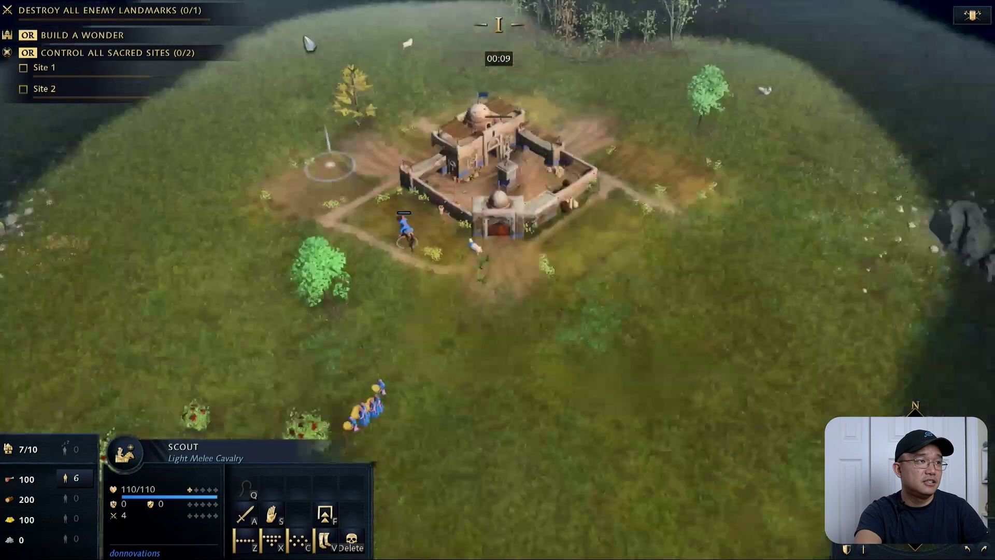
right_click(681, 174)
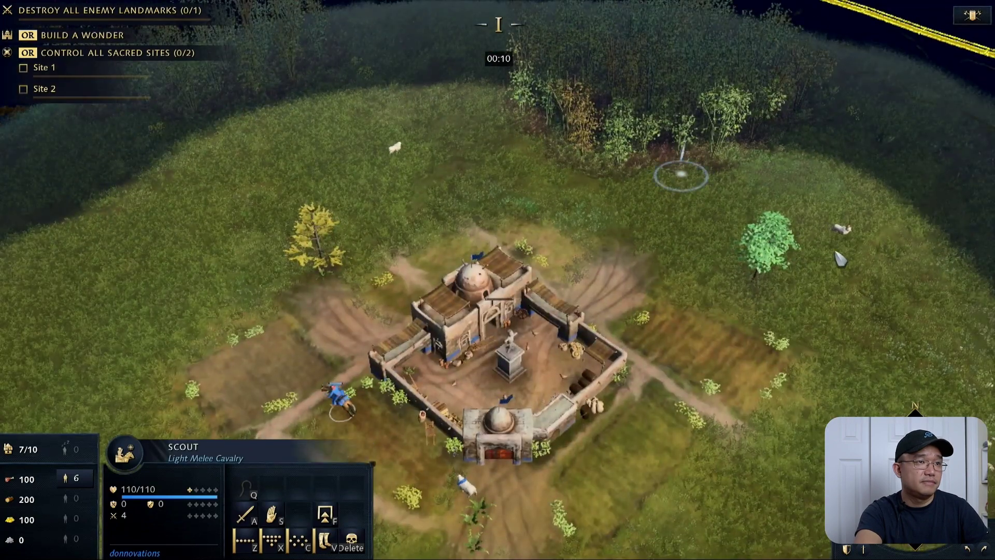
right_click(872, 230)
key("Down")
key("Right")
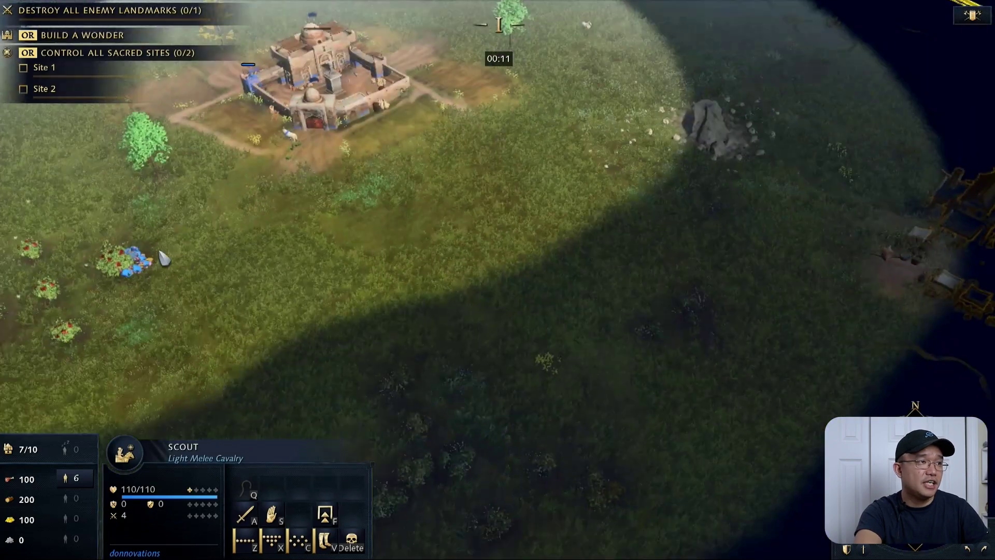
Step: Queue another villager at the Town Center
key("h")
key("h")
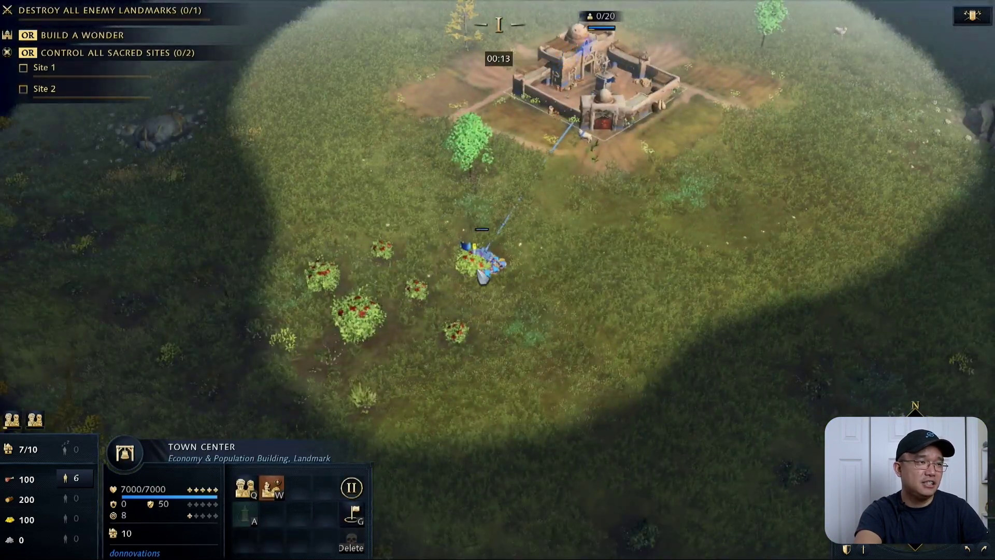
left_click(494, 263)
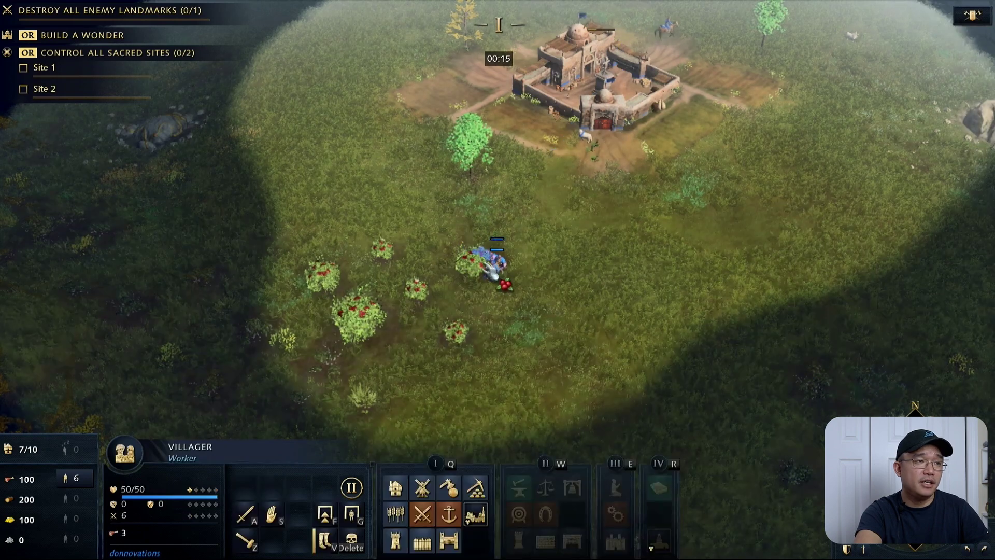
left_click(573, 116)
key("q")
key("h")
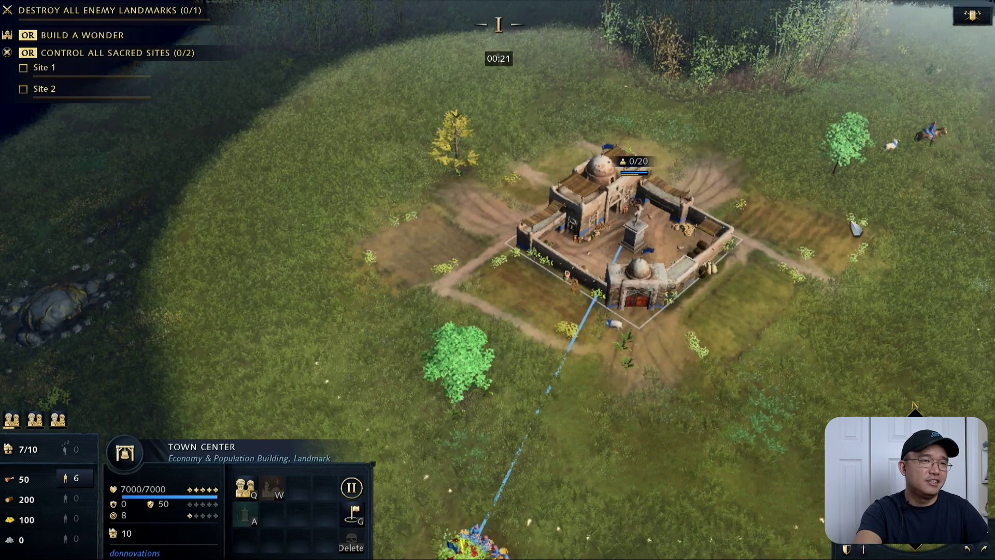
Step: Send the scout farther east past the rock outcrop to explore around the neutral settlement
mouse_move(993, 135)
left_click_drag(703, 116, 728, 151)
right_click(842, 188)
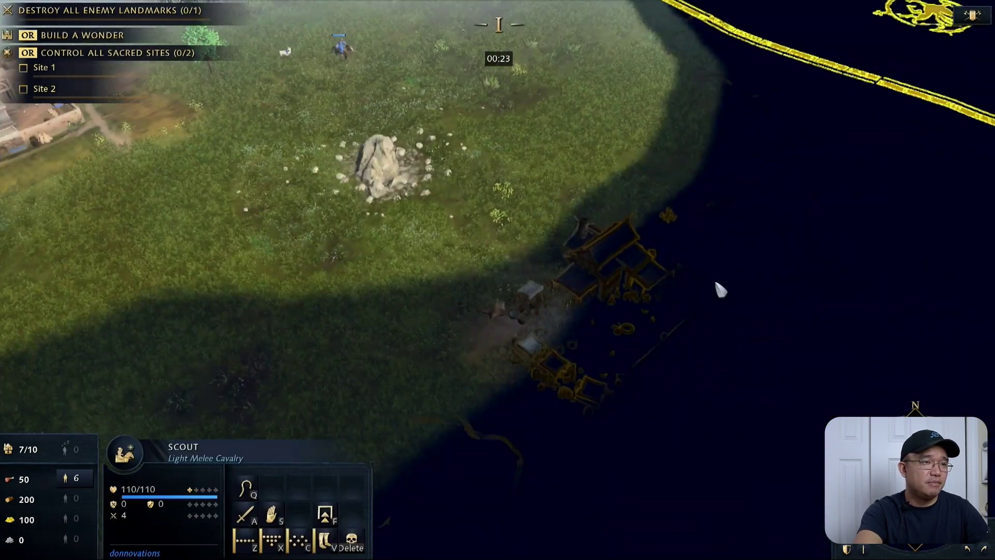
key("Left")
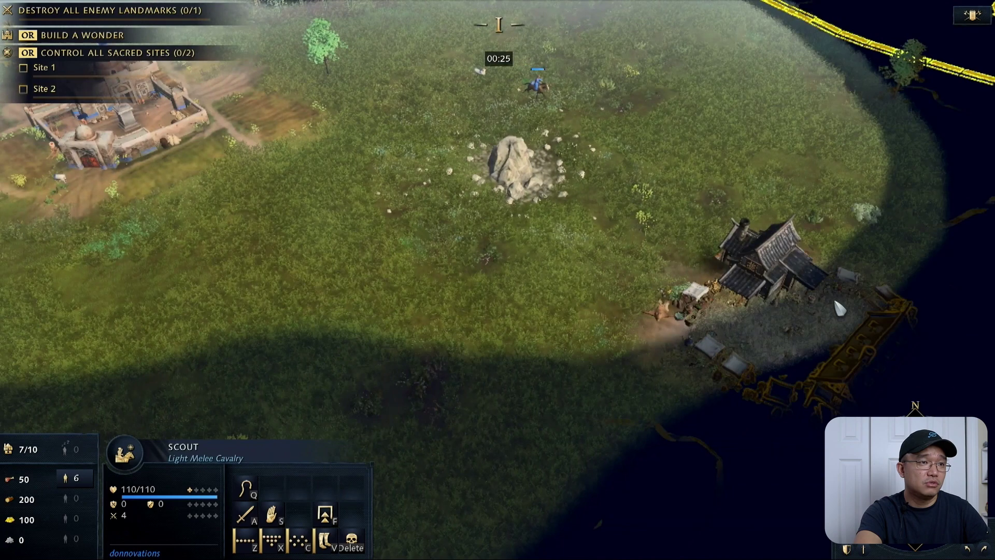
key("Left")
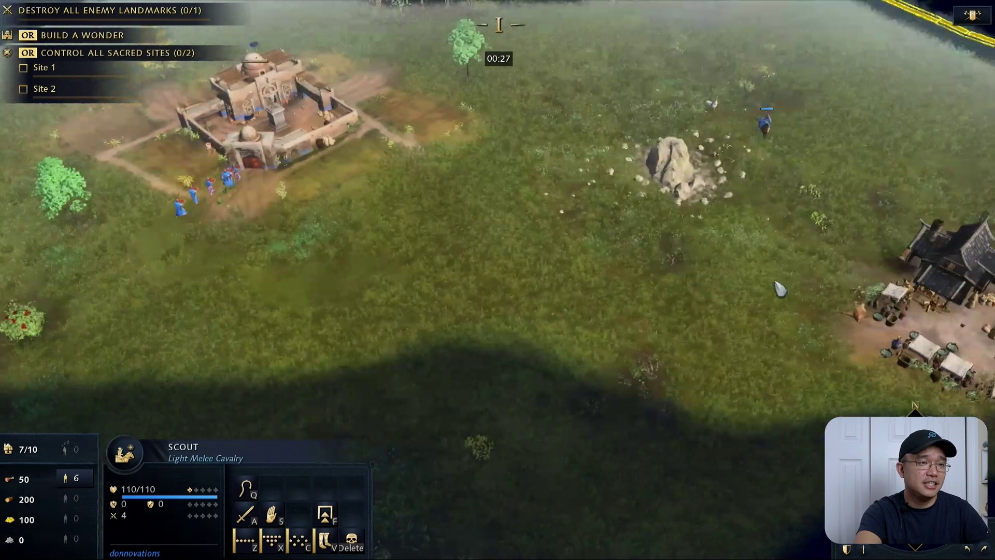
key("Right")
key("Down")
key("Left")
key("Up")
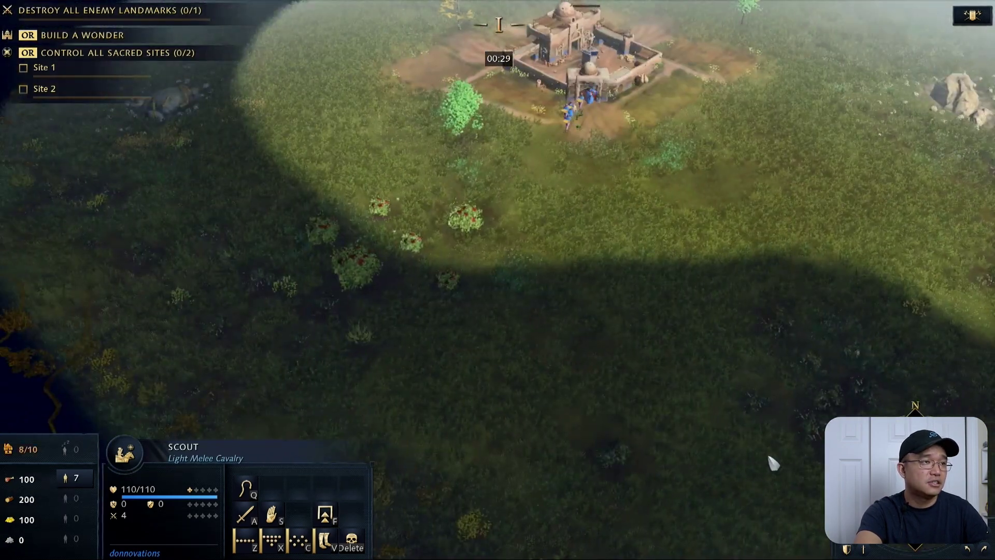
Step: Send two villagers to gather wood in the forest behind the Town Center, and queue one more villager
key("Up")
key("h")
left_click_drag(580, 184, 544, 220)
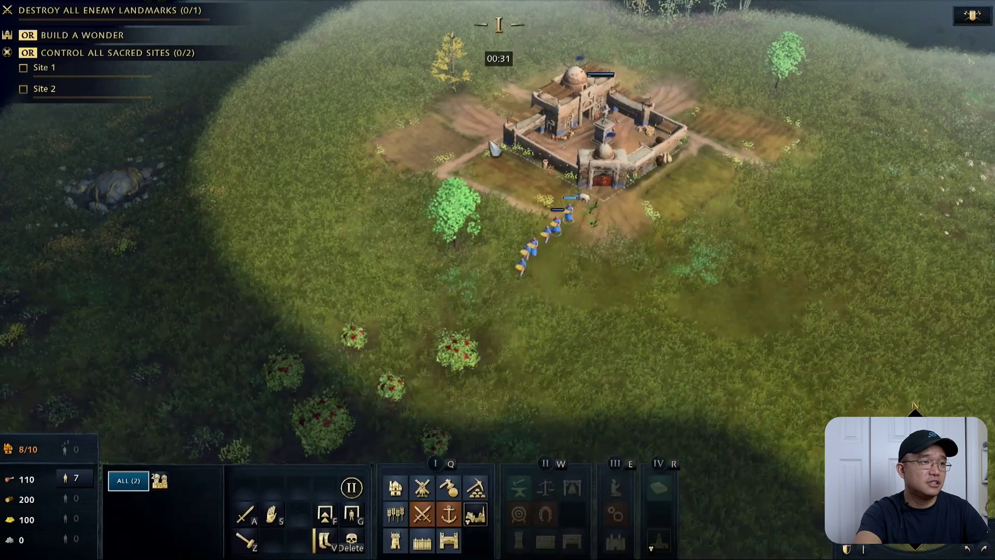
right_click(486, 122)
right_click(661, 109)
key("Down")
left_click(625, 306)
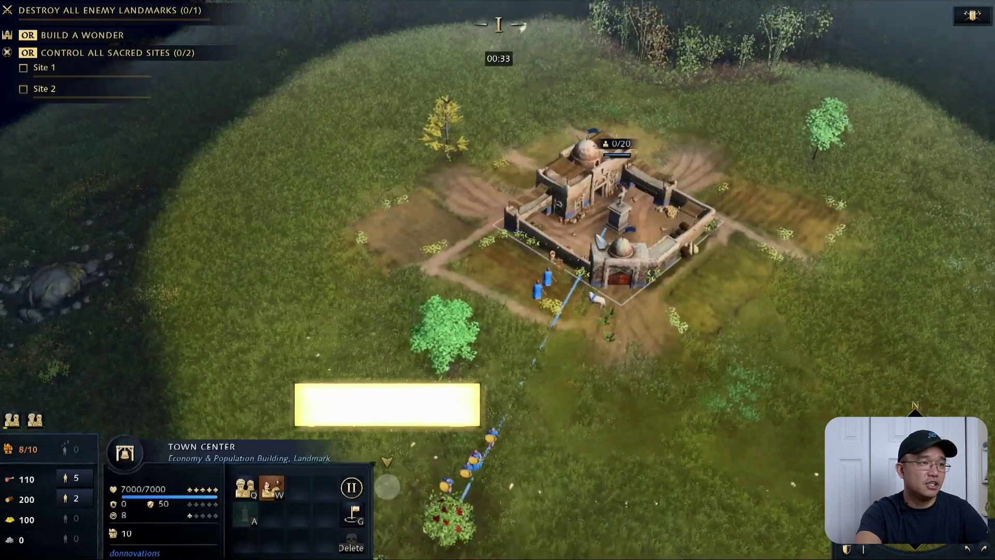
key("q")
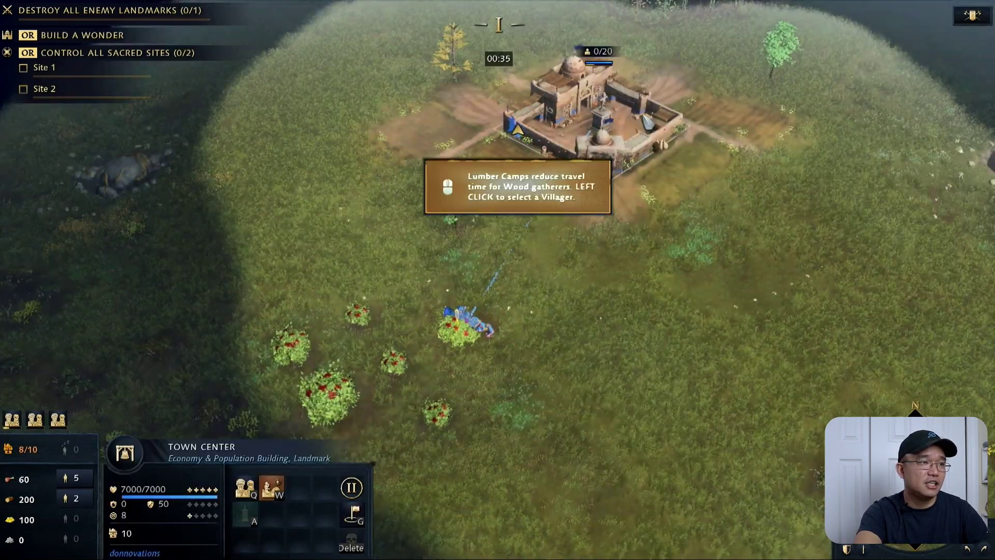
Step: Have a wood-gathering villager construct a Lumber Camp between the Town Center and the forest
key("Right")
key("Up")
key("Right")
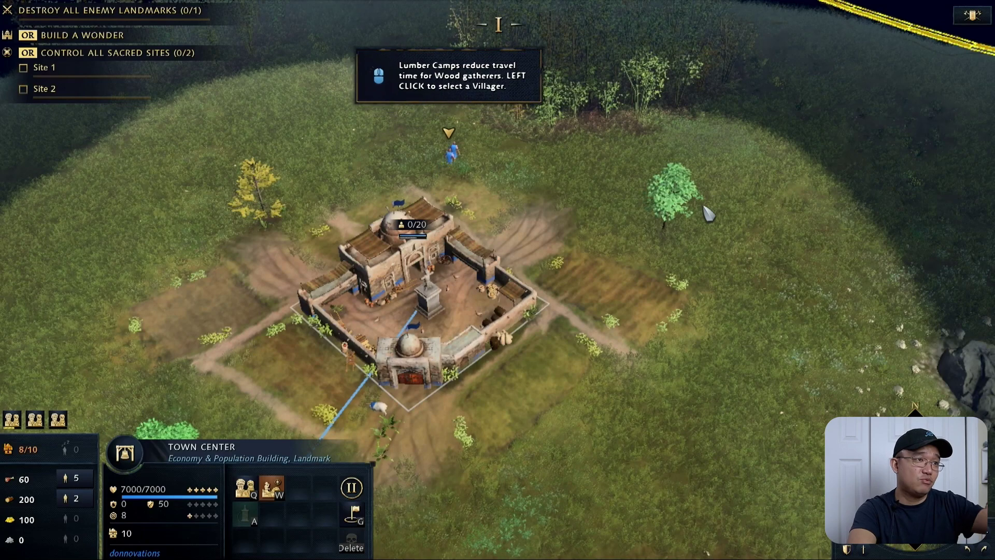
left_click(469, 135)
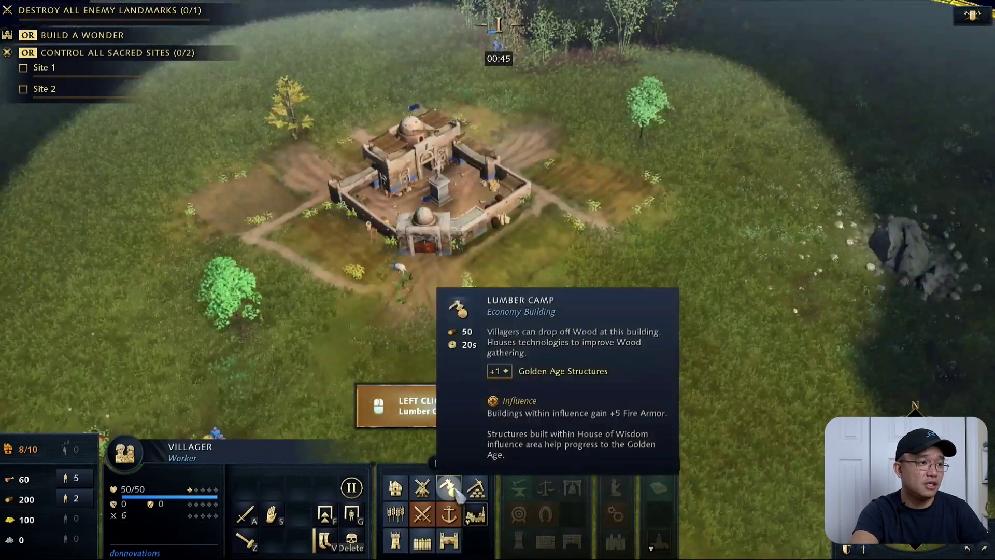
left_click(449, 487)
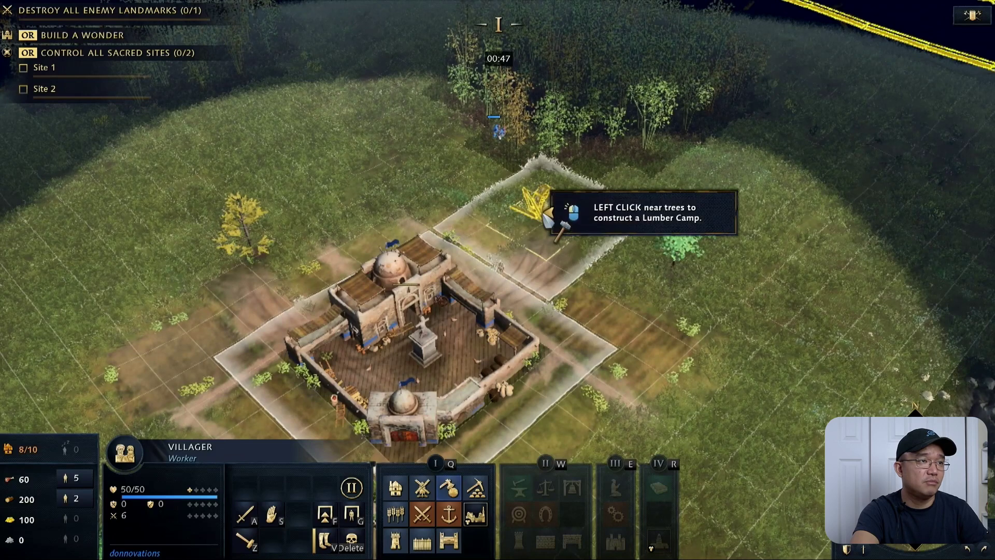
left_click(549, 194)
Step: Queue an additional villager at the Town Center and check on the berry gatherers
scroll(390, 415, "down", 3)
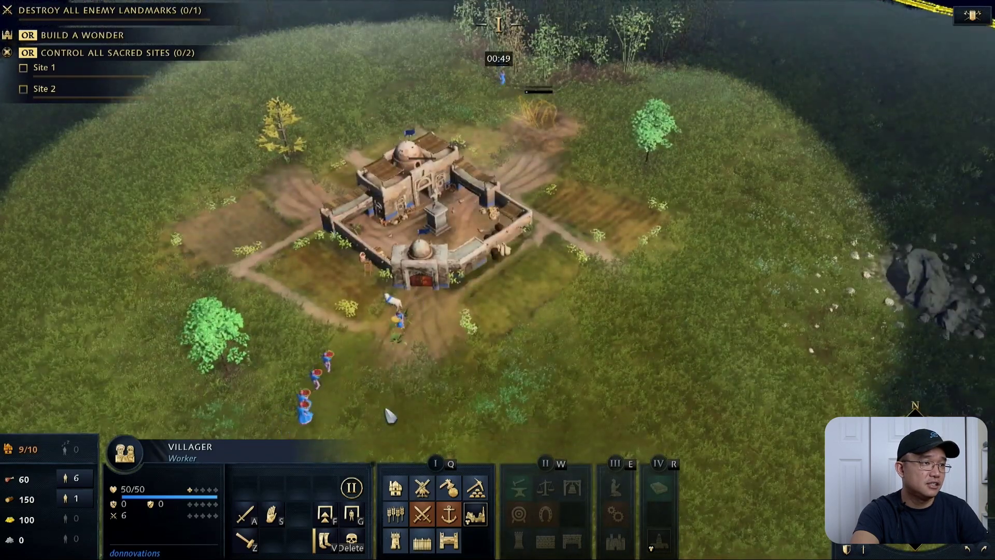
left_click(474, 268)
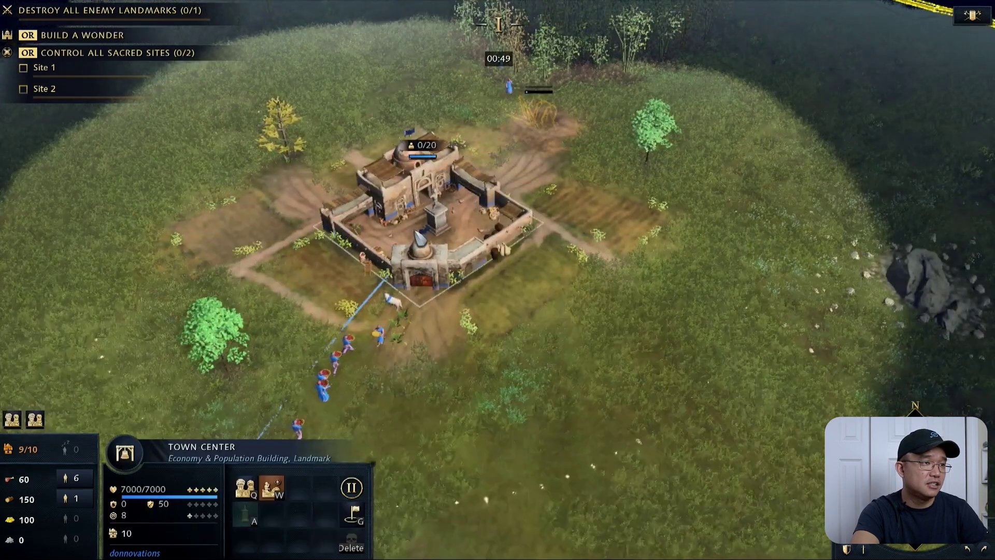
key("q")
key("Down")
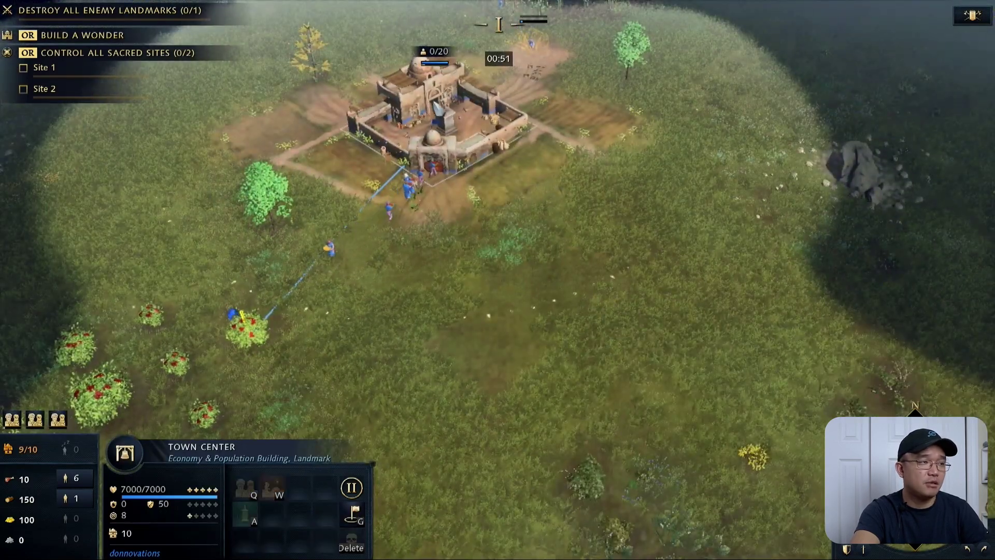
scroll(321, 416, "up", 3)
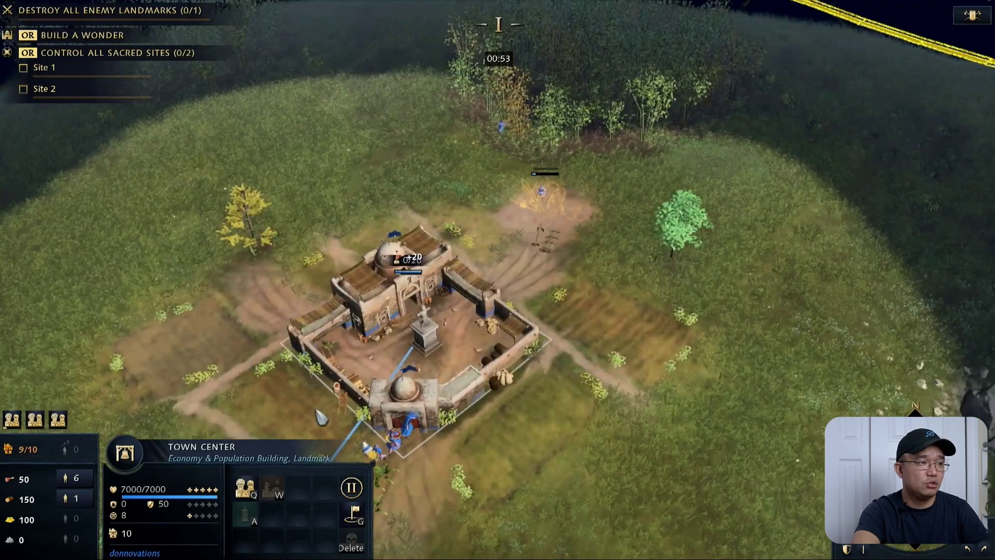
key("Down")
key("Down")
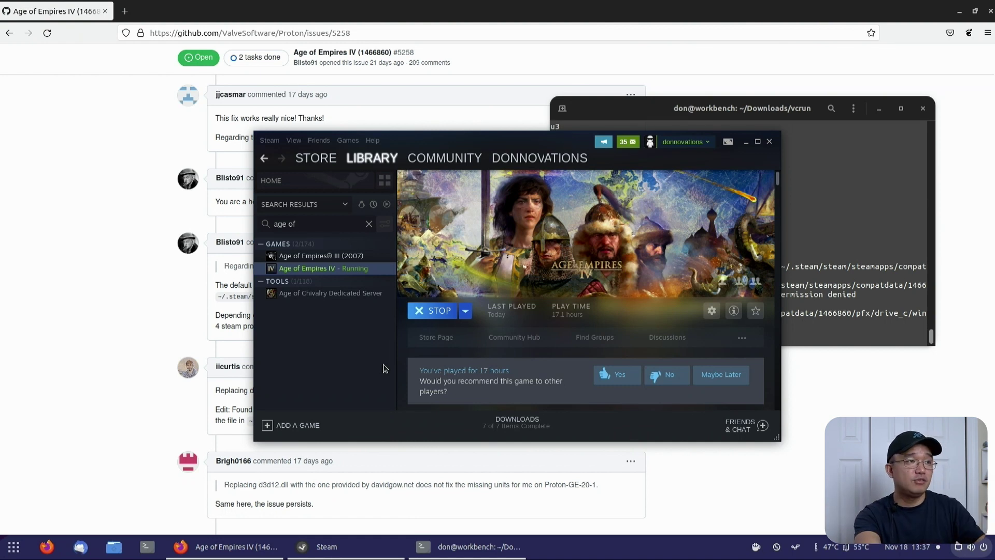
Step: Switch to the browser and examine the latest GitHub issue comments about the game's remaining desync and driver problems
left_click(64, 417)
scroll(86, 403, "down", 12)
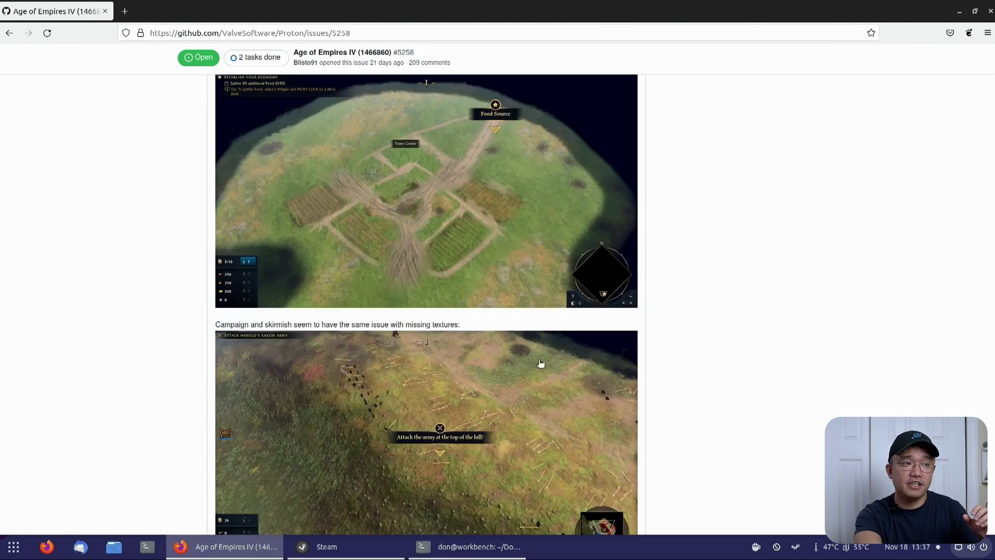
scroll(667, 448, "down", 20)
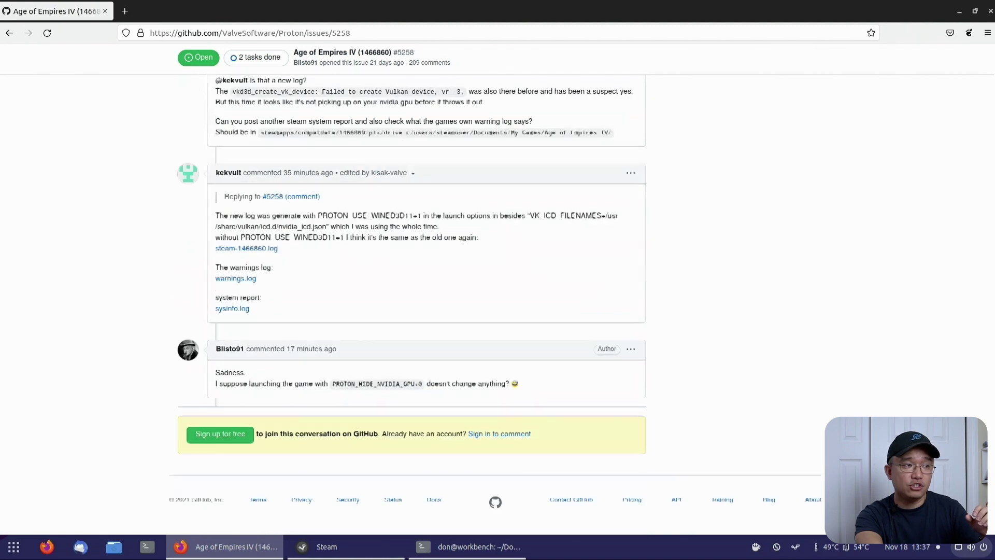
scroll(579, 353, "up", 15)
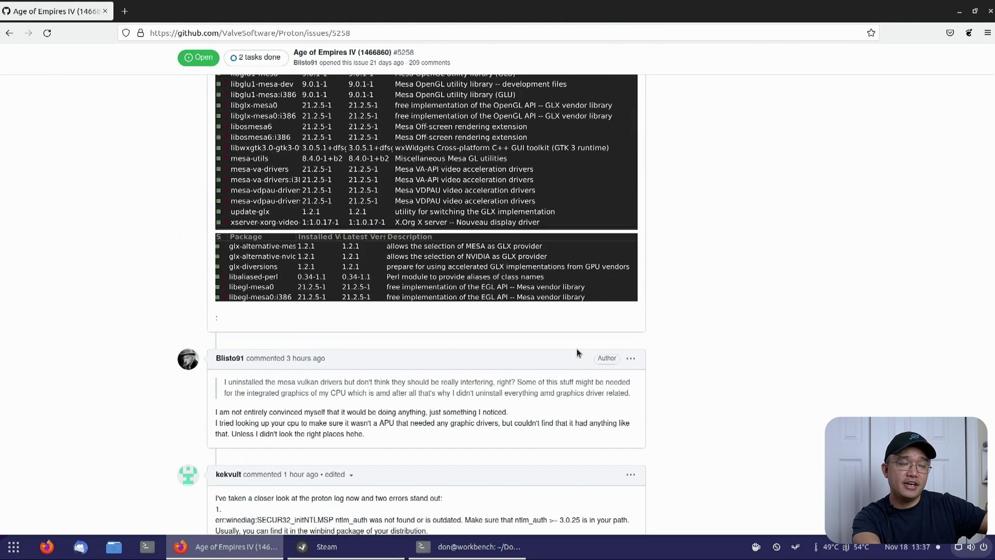
scroll(792, 344, "up", 6)
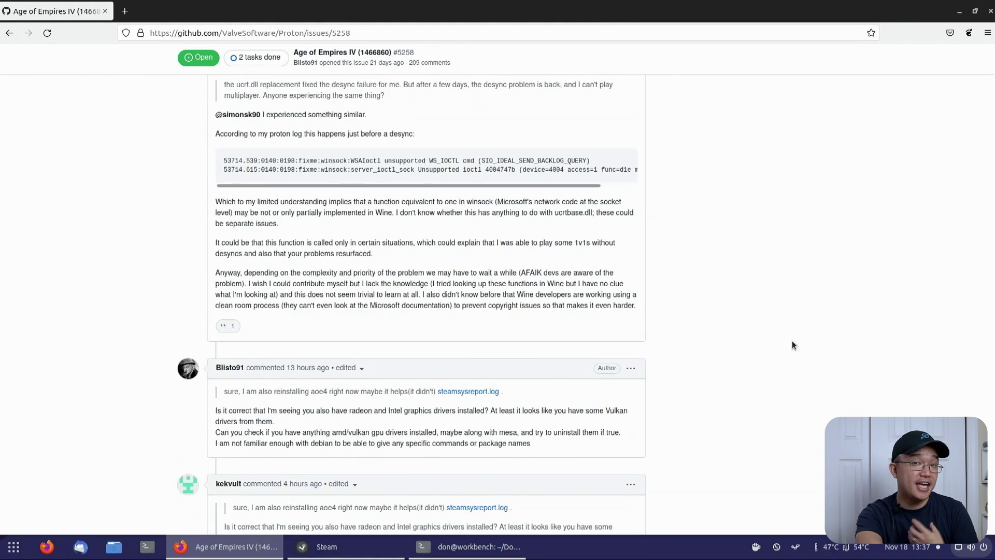